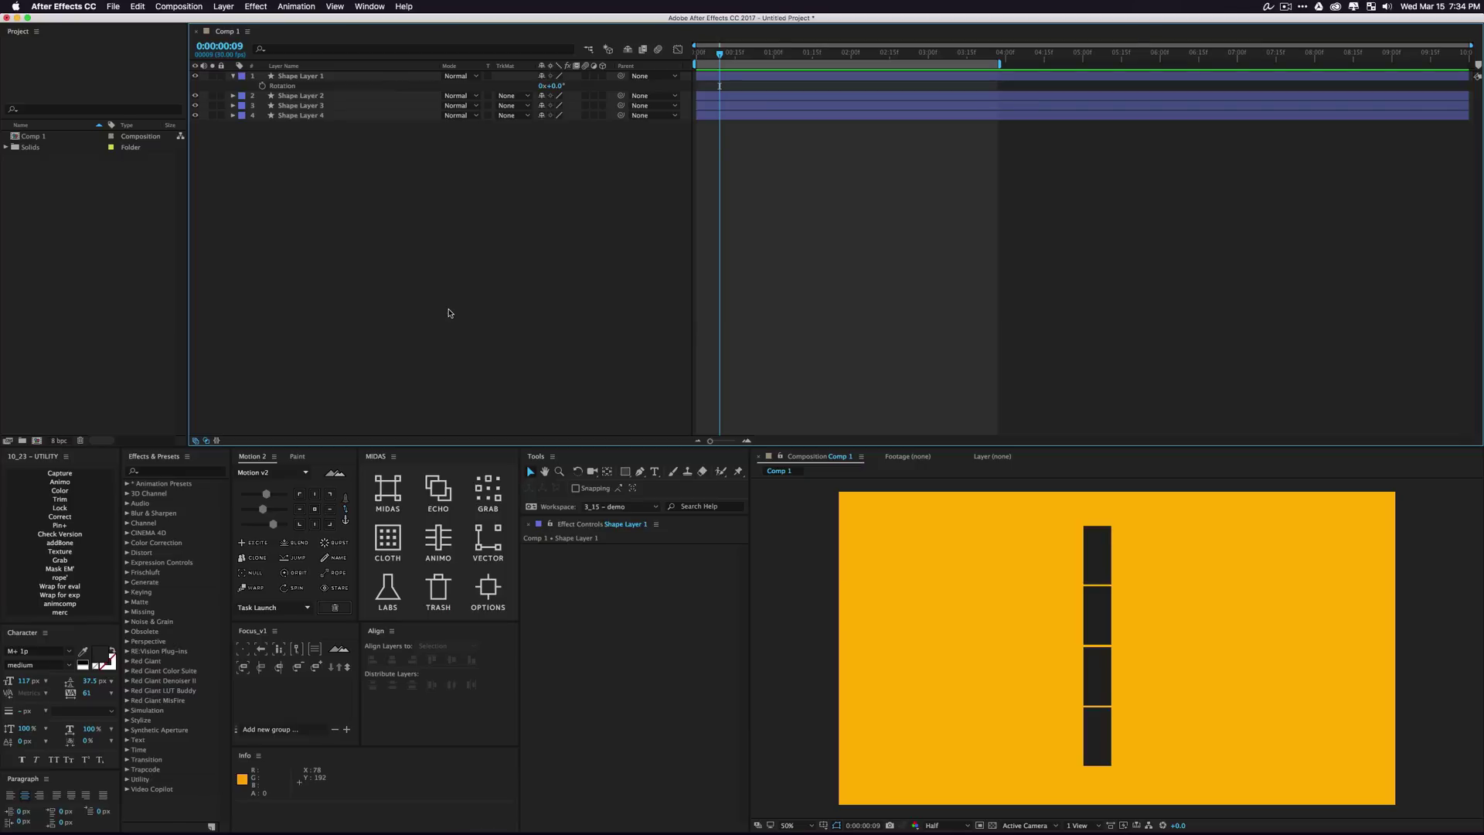
Parent Shape Layers 2, 3 and 4 each to the layer above with the MIDAS UP rig
left_click(388, 601)
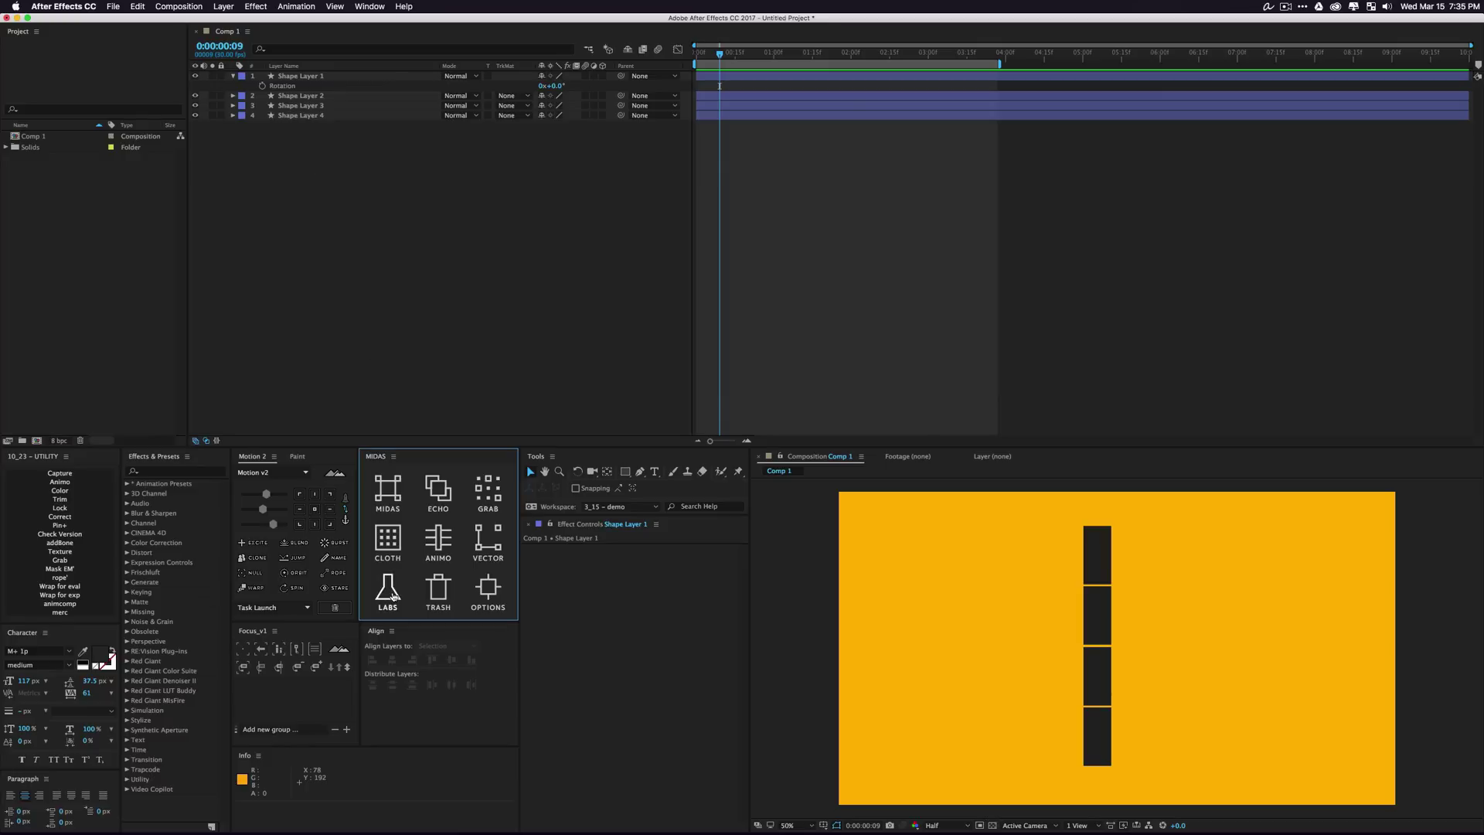
left_click(495, 209)
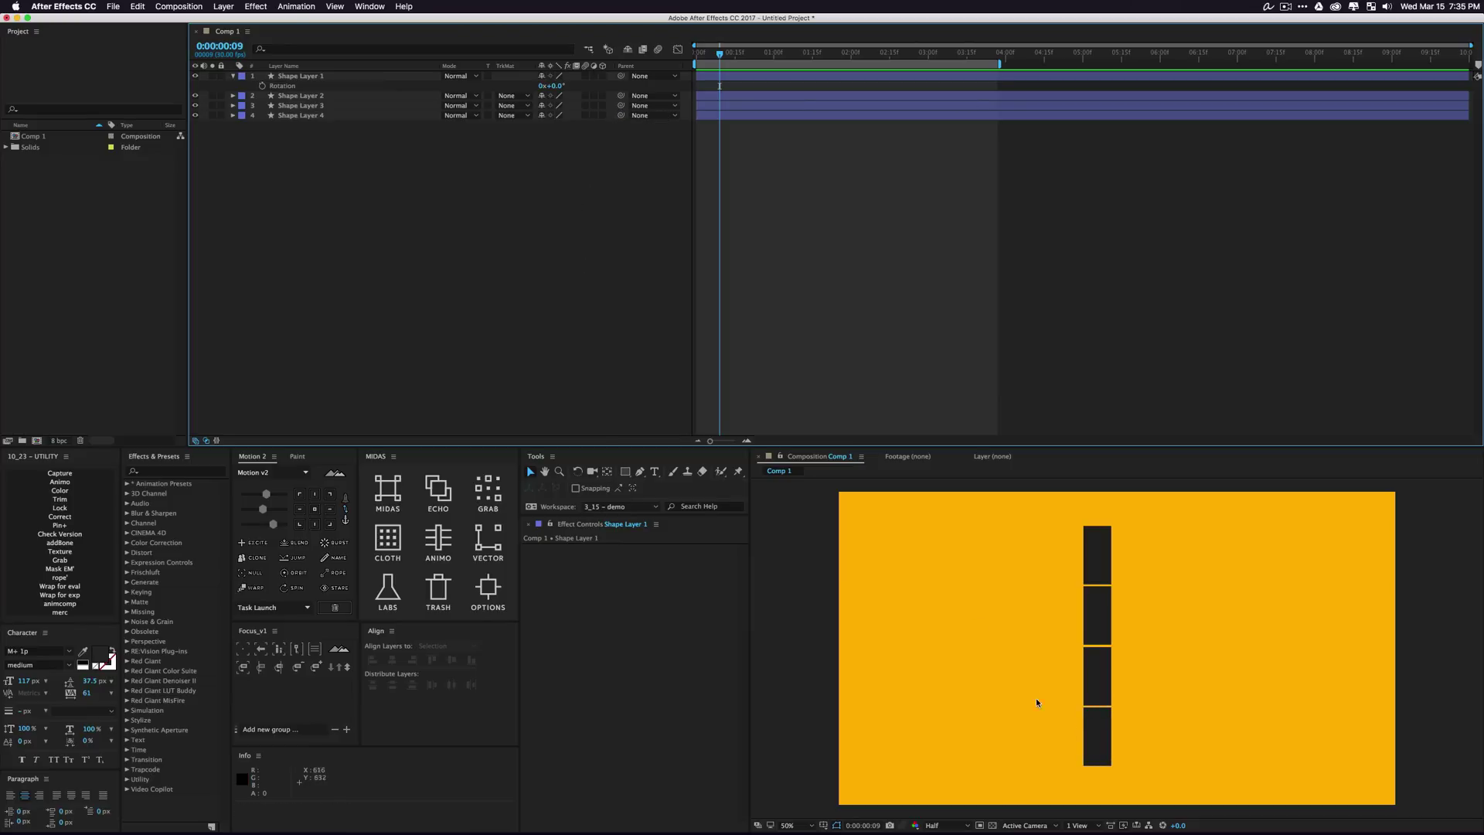
left_click(1094, 720)
left_click(1096, 679, "shift")
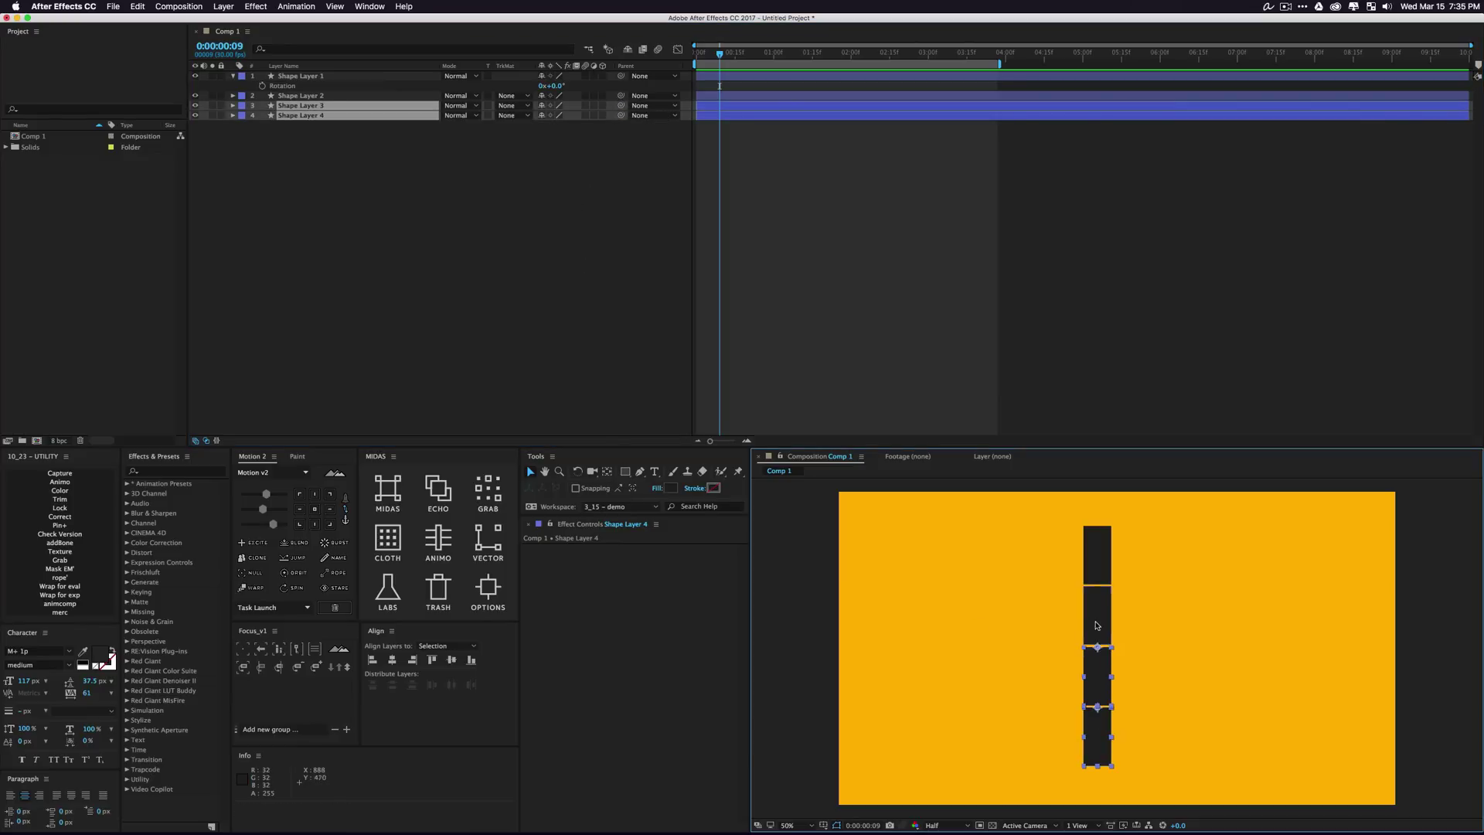
left_click(1096, 625, "shift")
left_click(1097, 553, "shift")
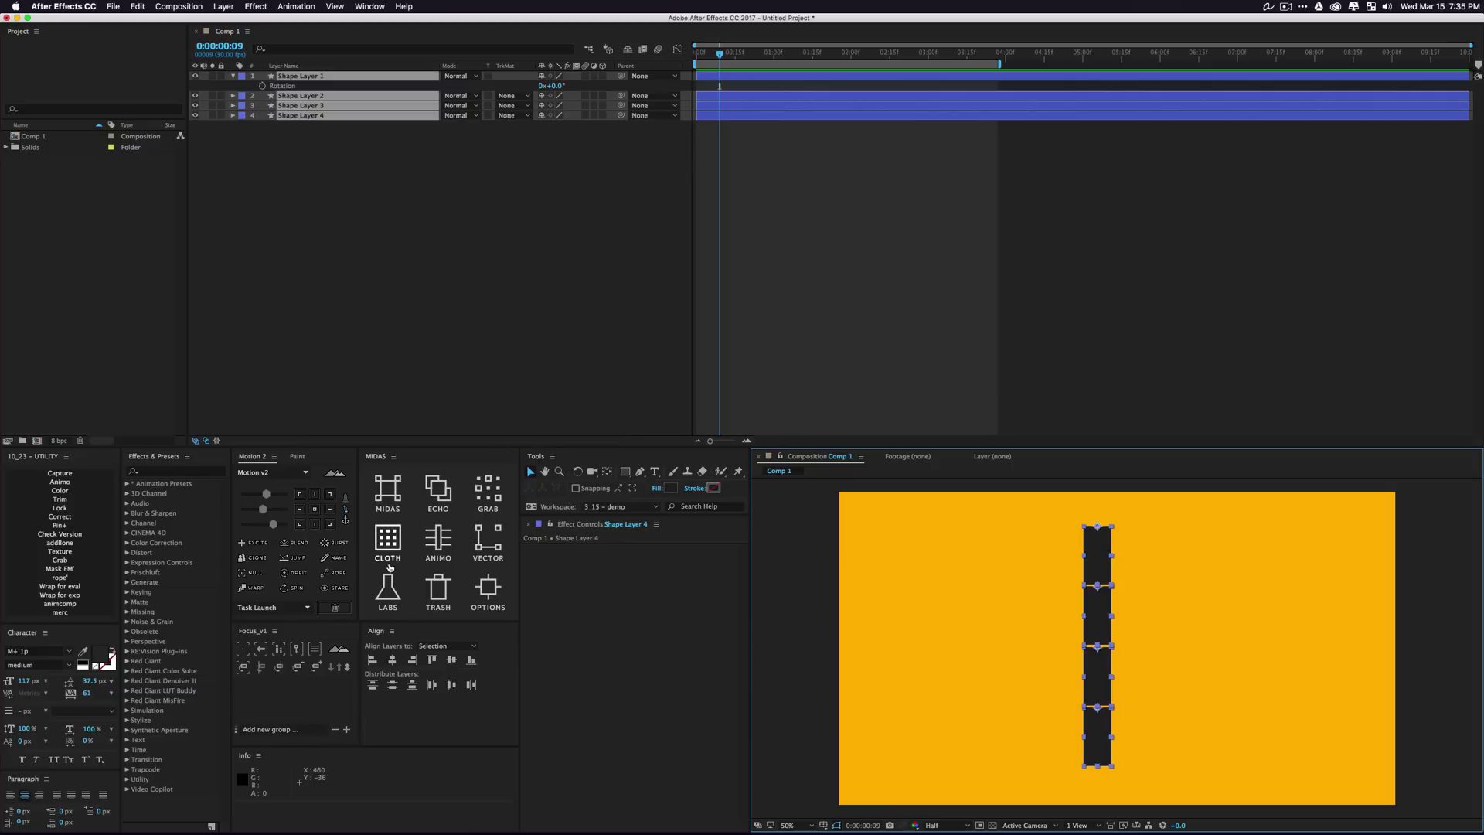
left_click(388, 599)
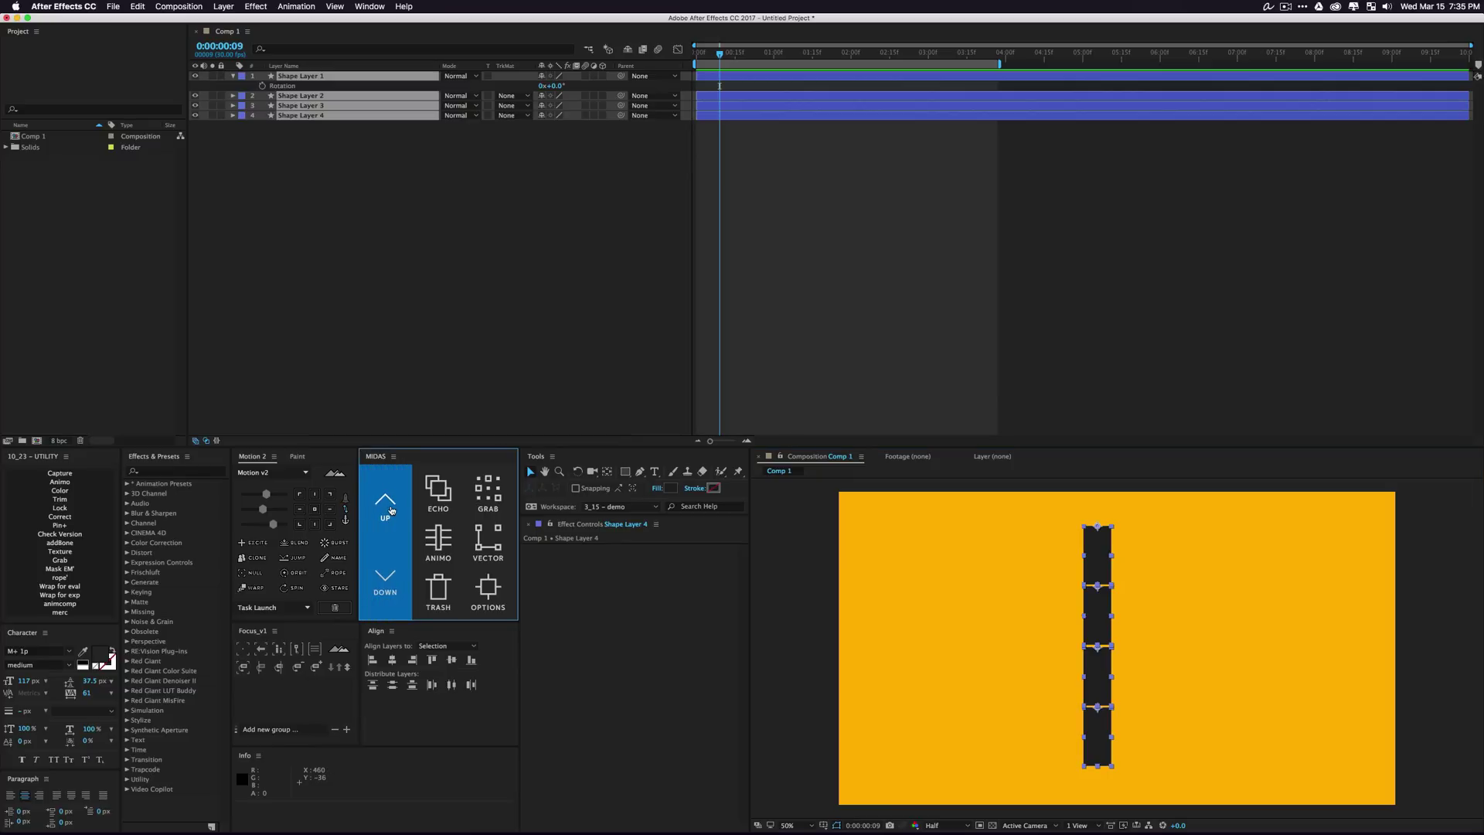
left_click(391, 510)
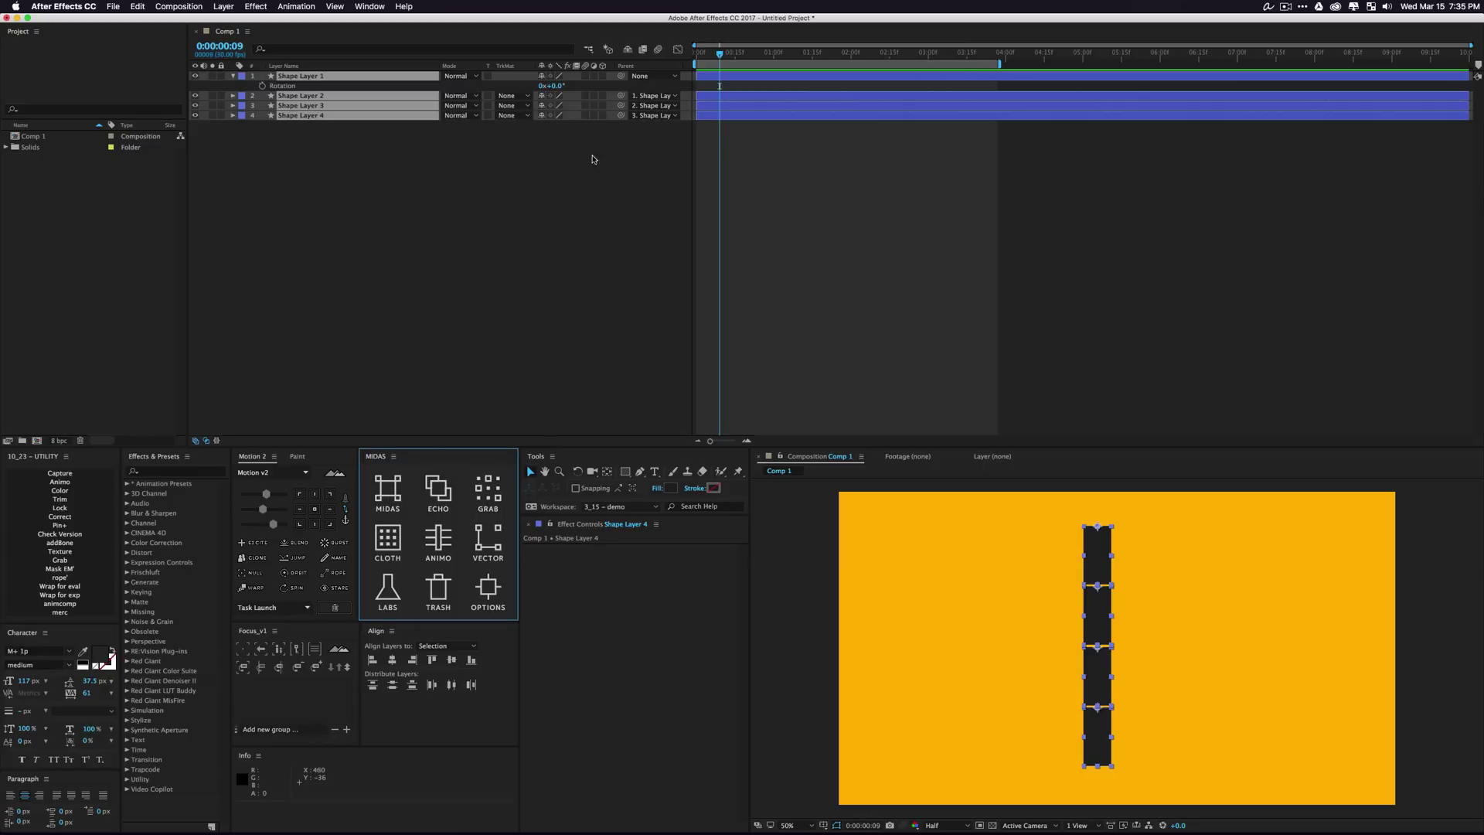
left_click(304, 182)
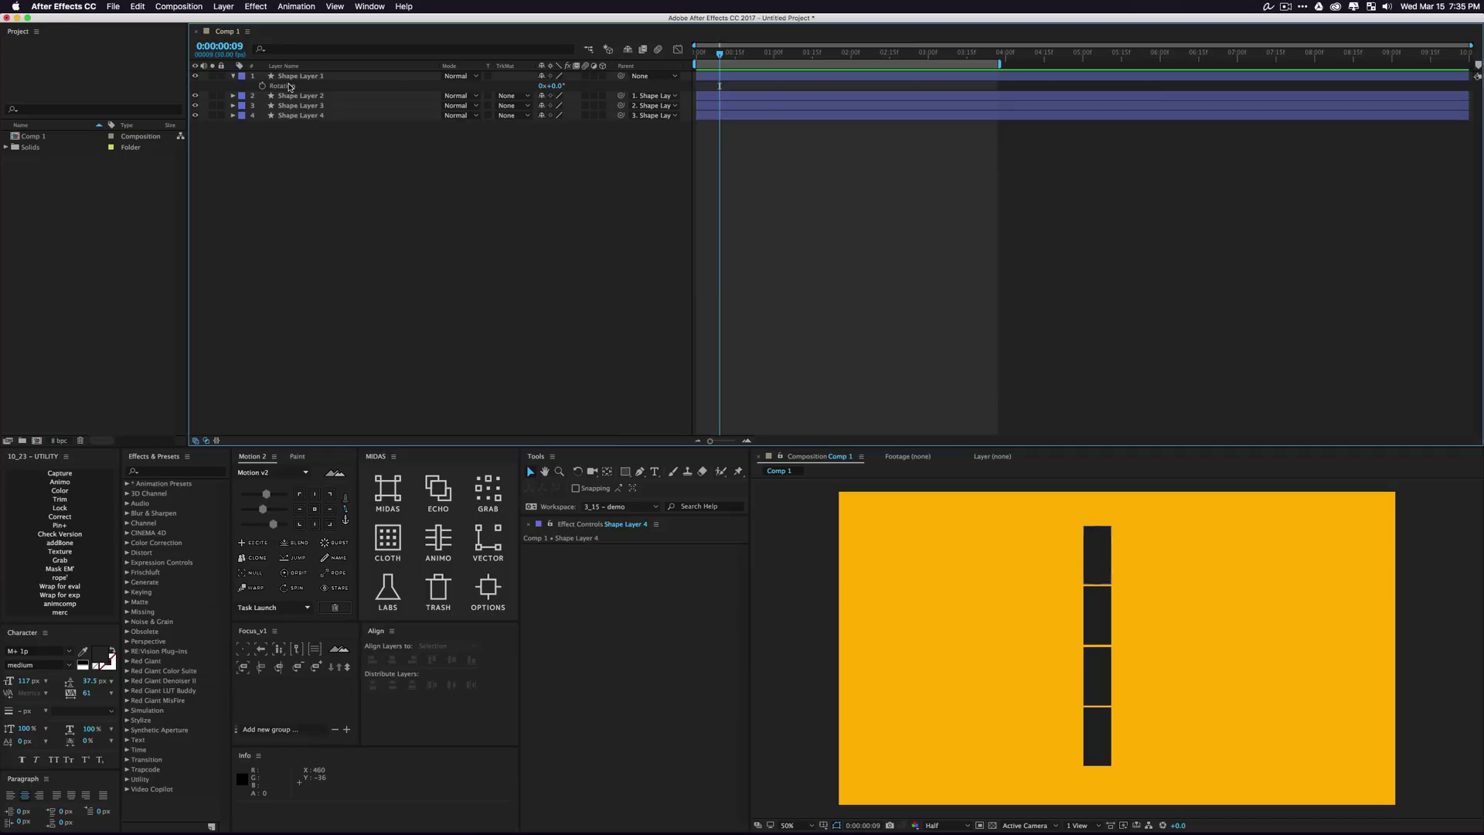
Apply the MIDAS rotation rig to all four layers, enable Dynamics, and preview
left_click(290, 86)
left_click_drag(318, 147, 303, 92)
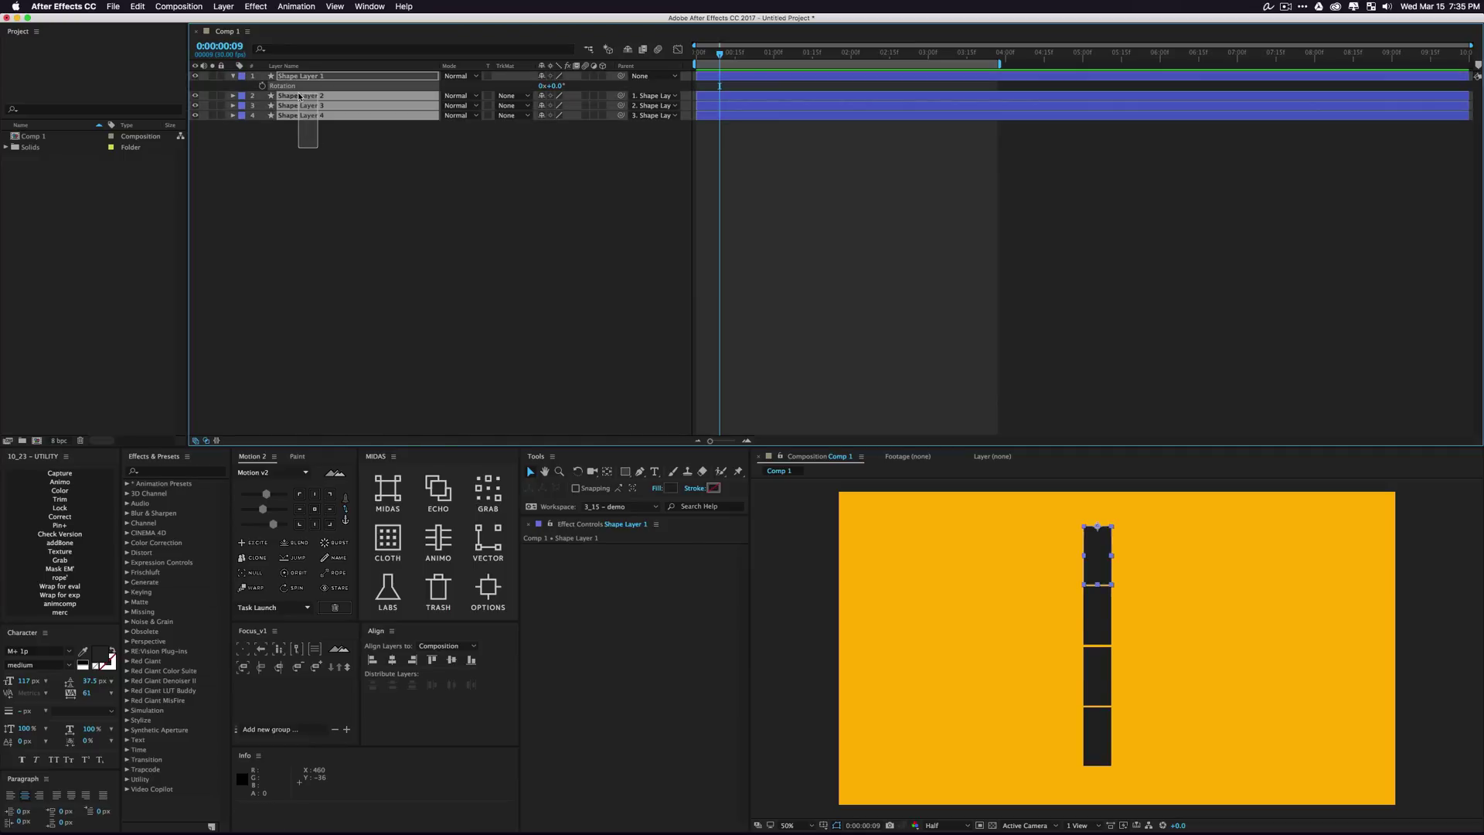
left_click(390, 490)
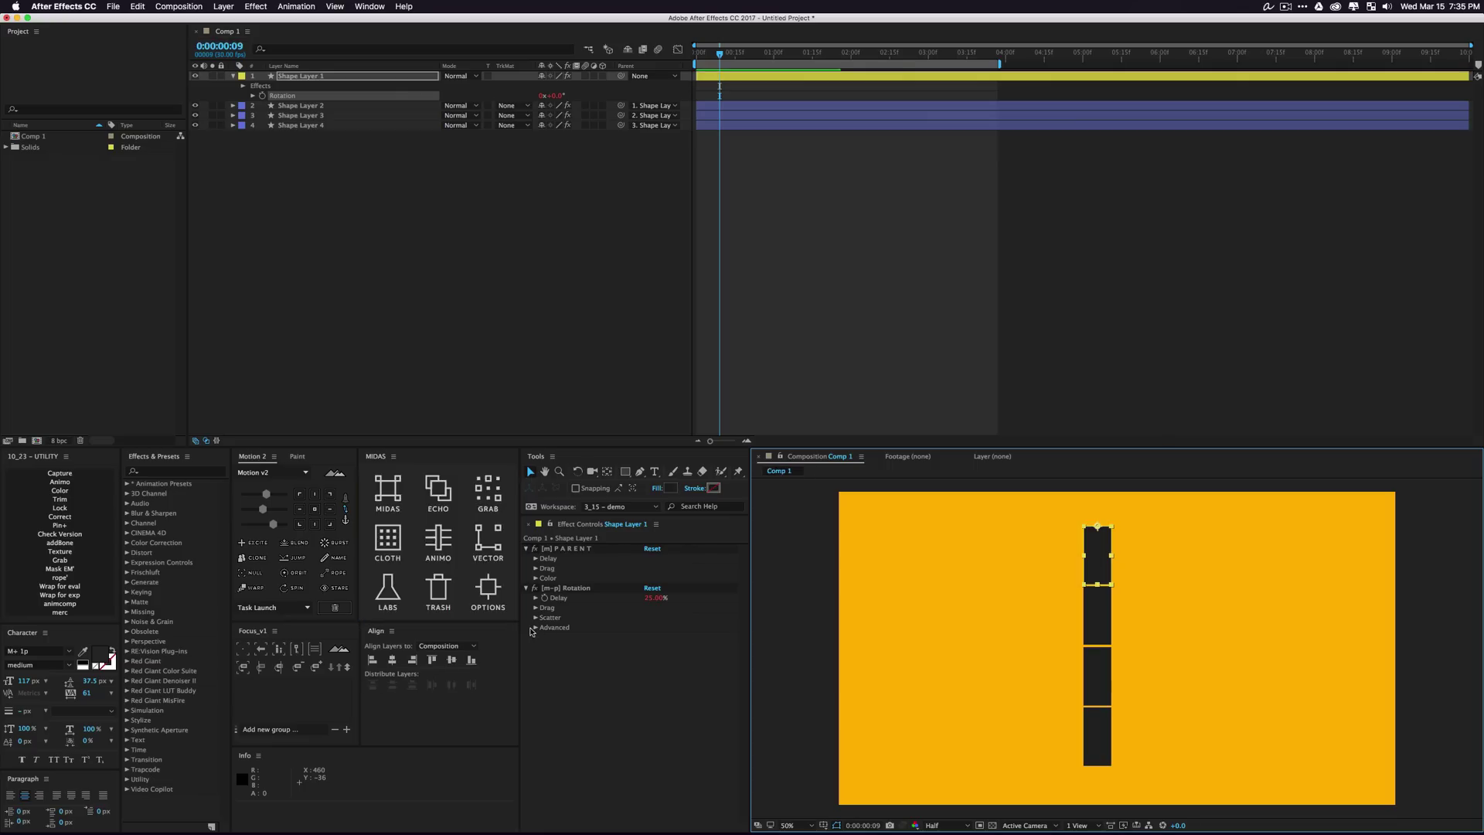
left_click(536, 628)
left_click(545, 637)
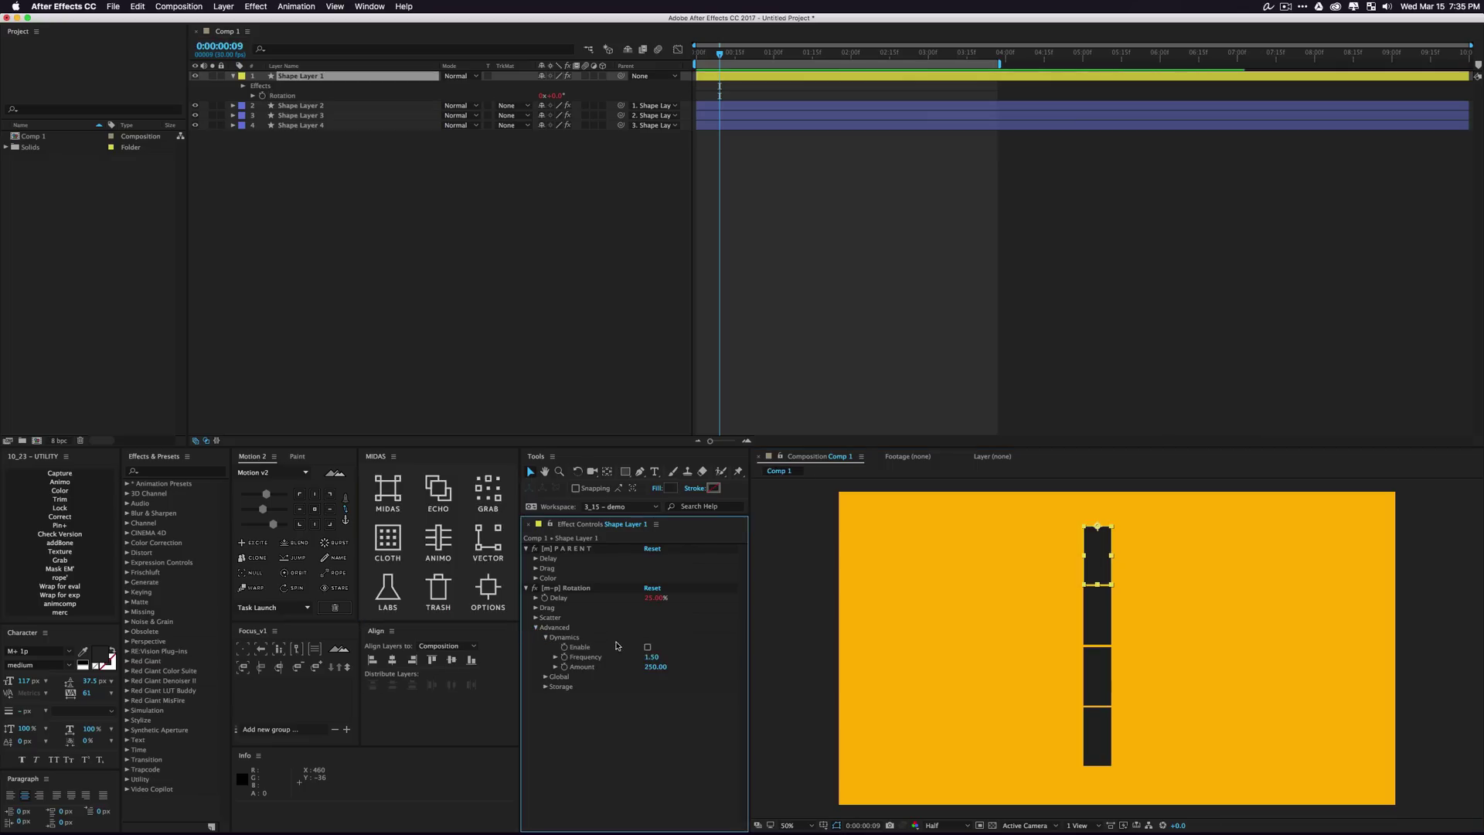
left_click(648, 647)
left_click(564, 354)
key("space")
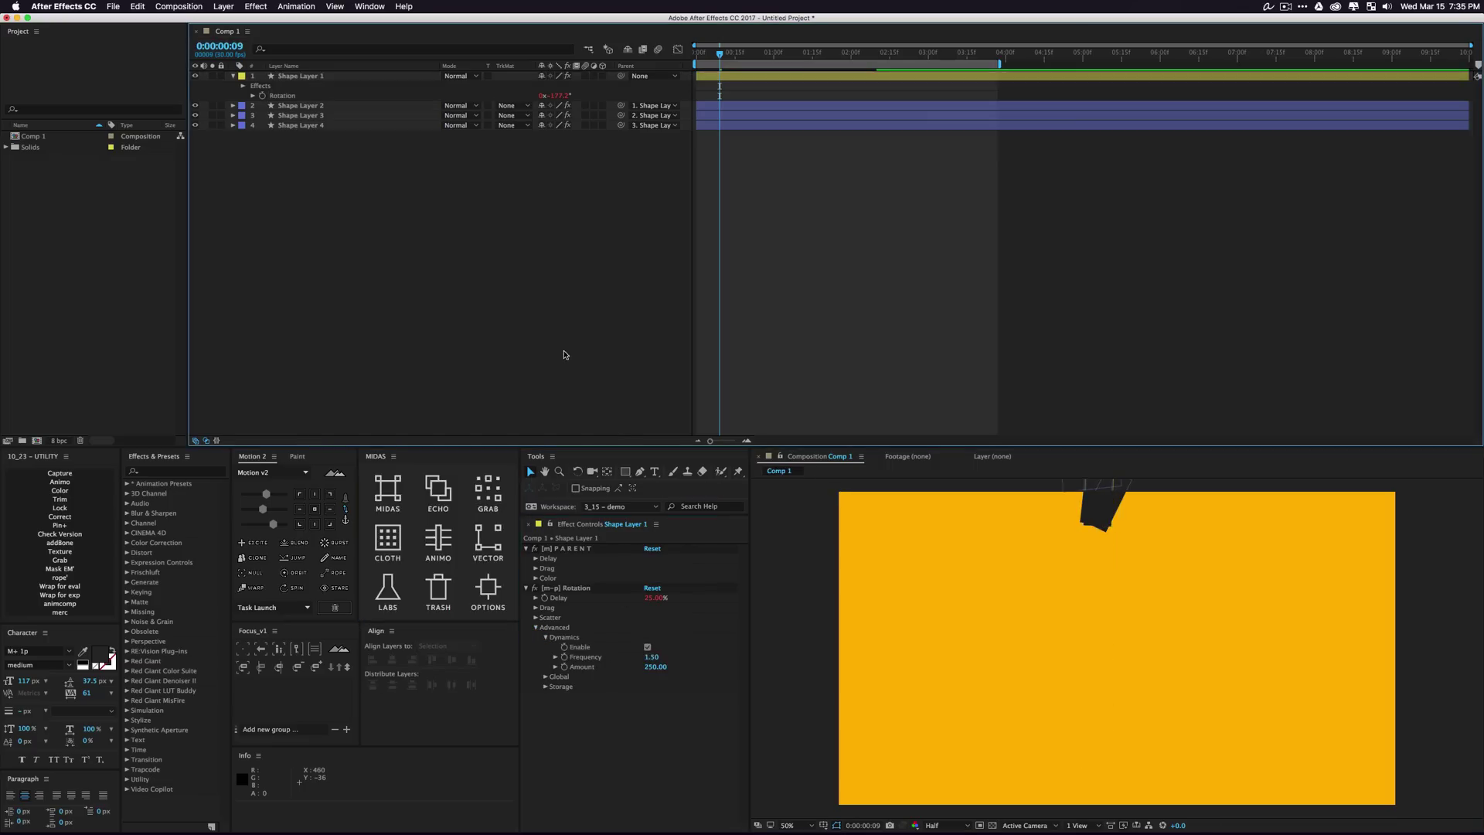
Set the Dynamics Amount to 50, preview, and keep the rotation Delay at 25%
left_click(655, 667)
type("50")
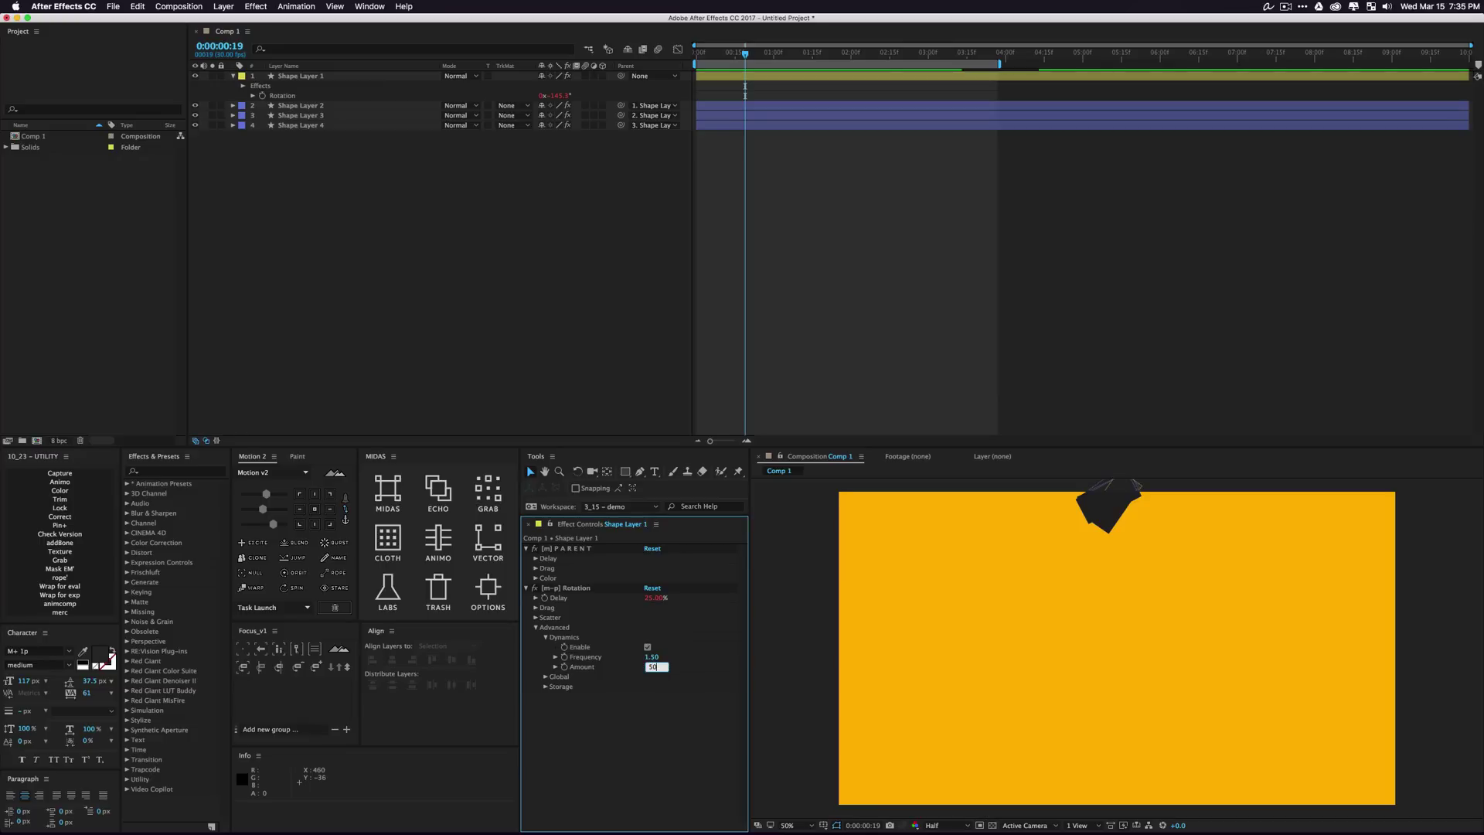
key("Return")
left_click(580, 322)
key("space")
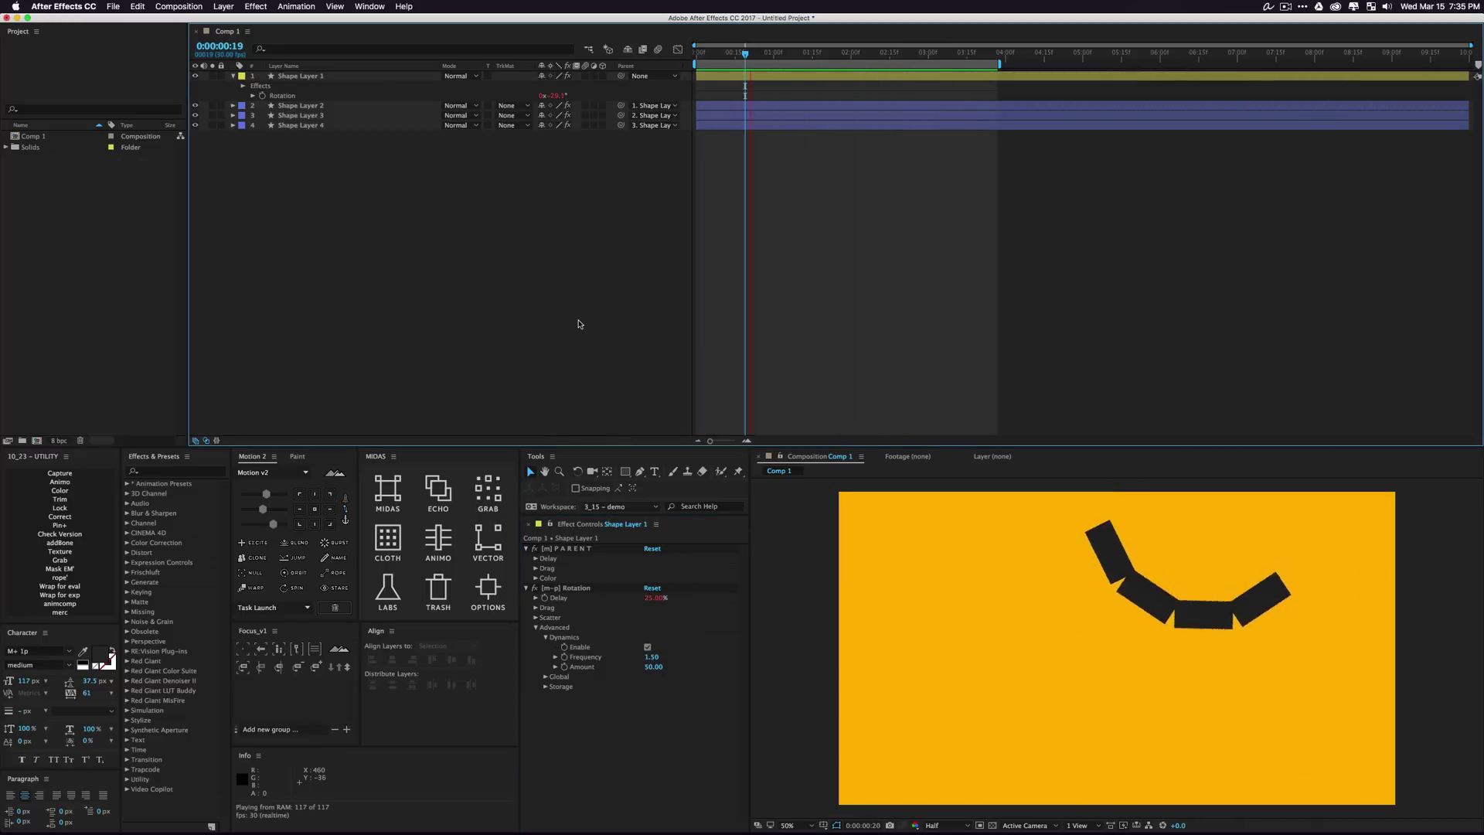
left_click_drag(654, 597, 714, 596)
key("super+z")
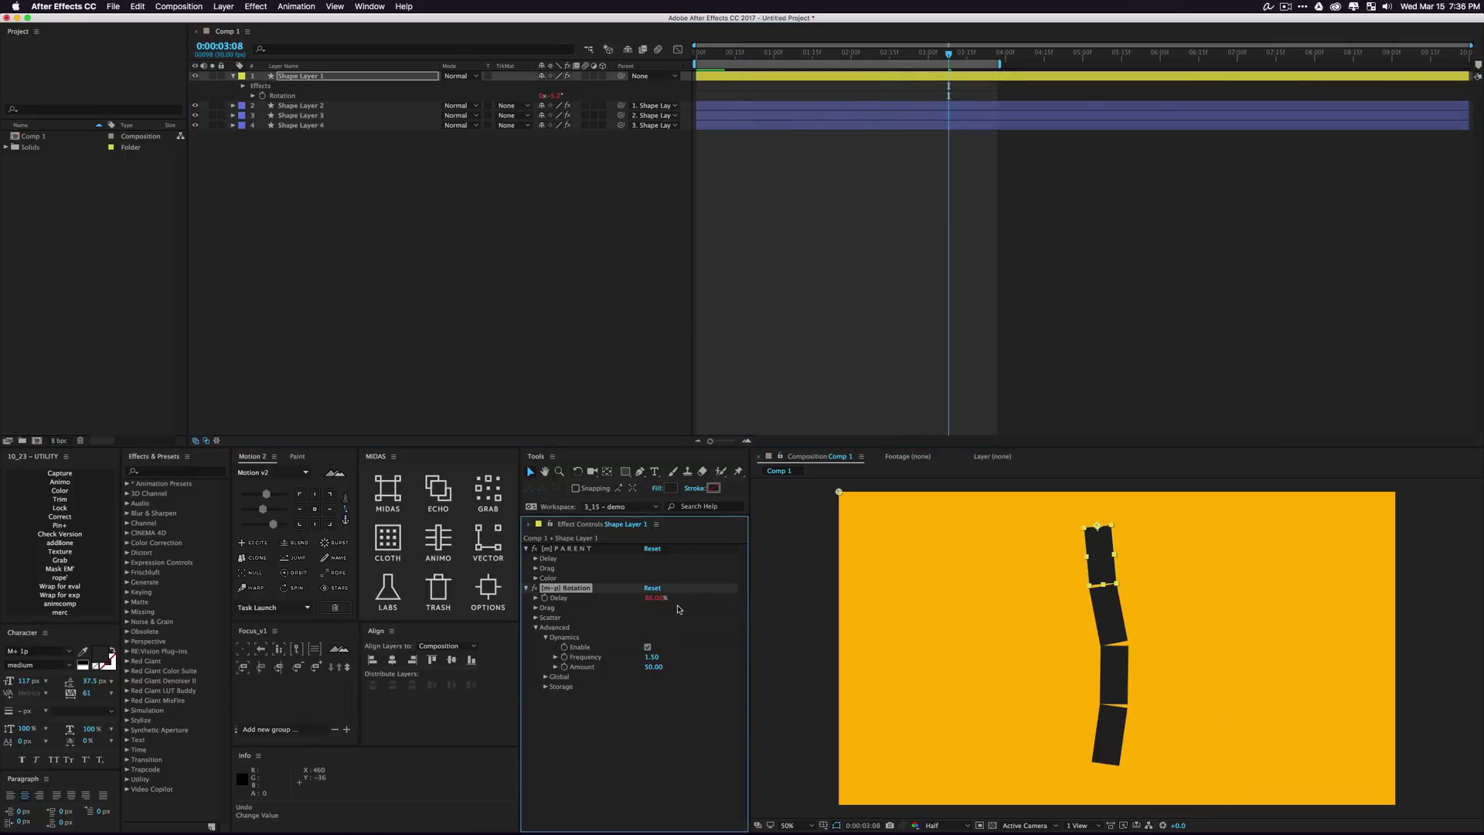
key("super+z")
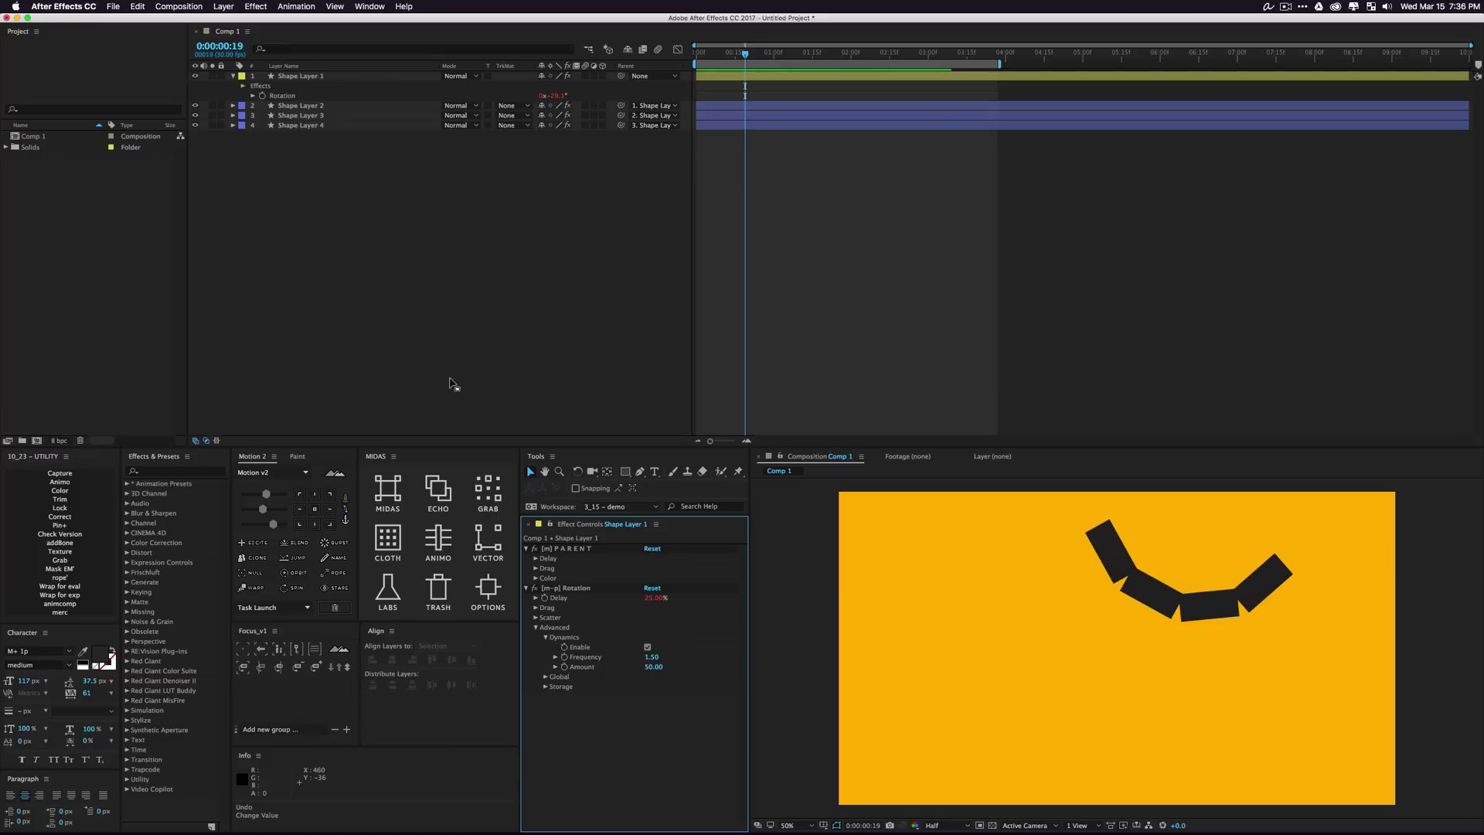
Give Shape Layer 4 a -29% rotation Delay and 165% Magnetism X Intensity, then preview
left_click(394, 252)
left_click(329, 126)
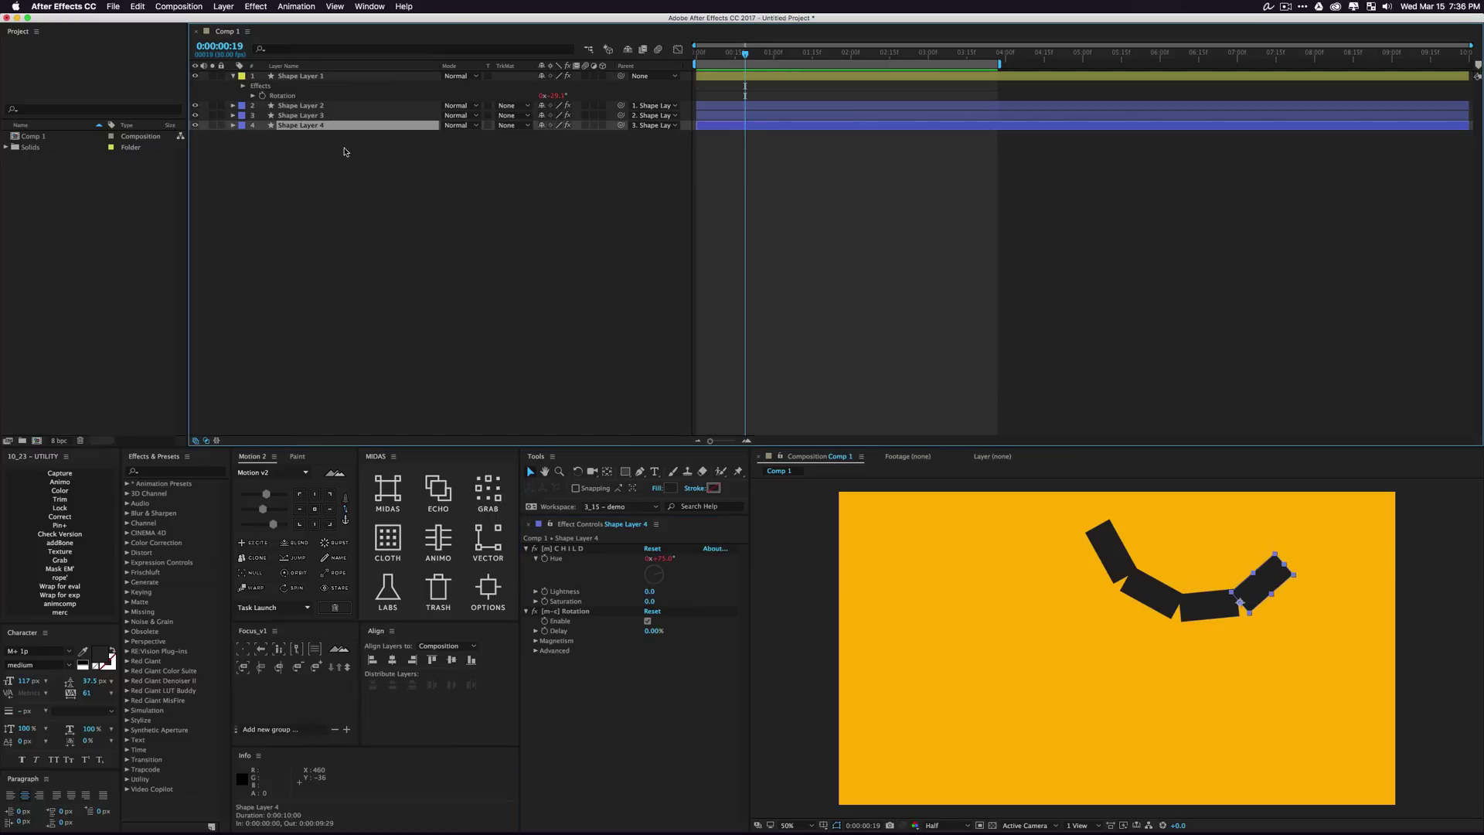
left_click_drag(656, 632, 625, 625)
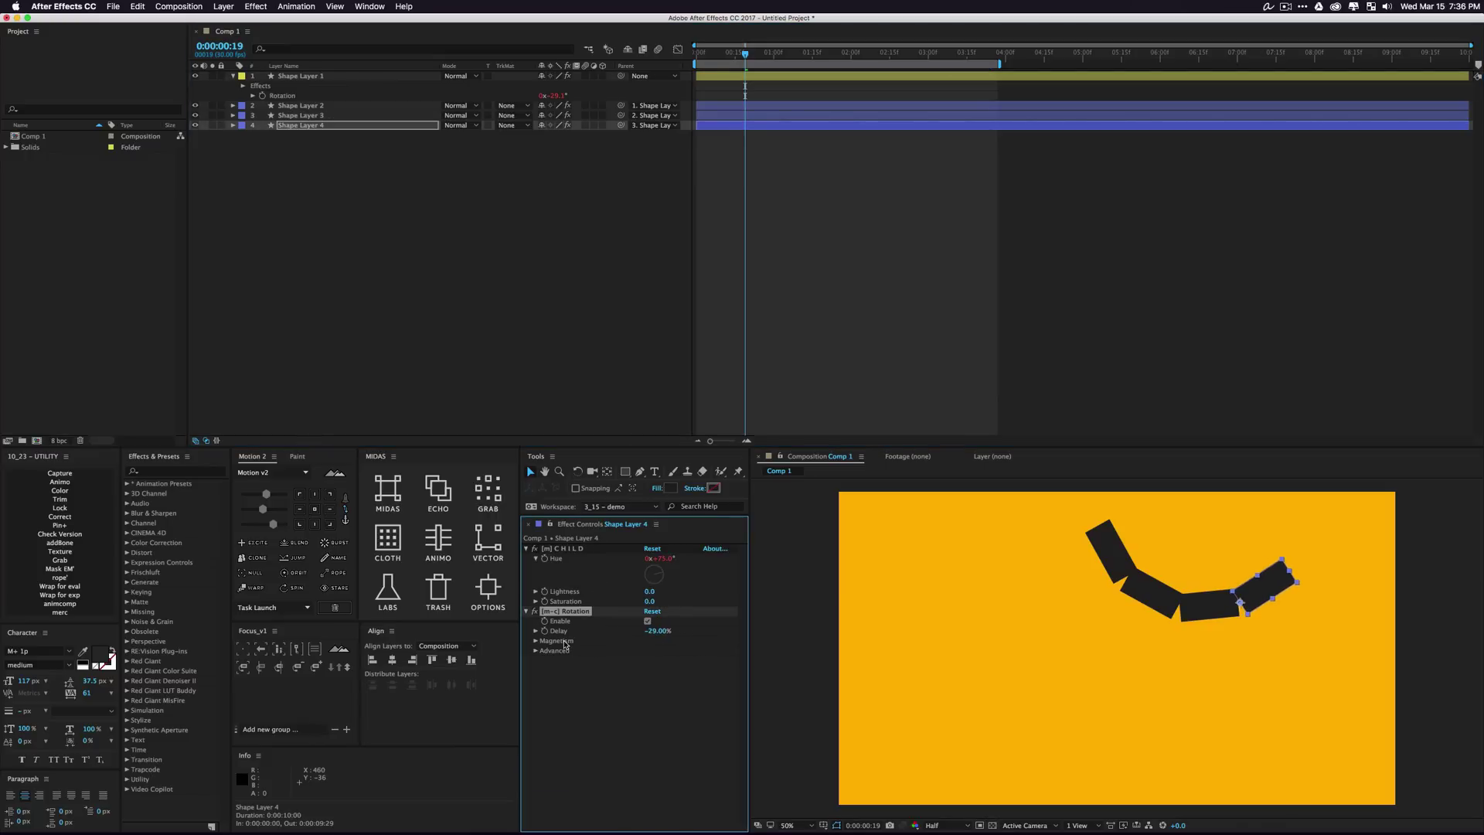
left_click(533, 643)
left_click_drag(657, 660, 810, 673)
left_click(492, 265)
key("space")
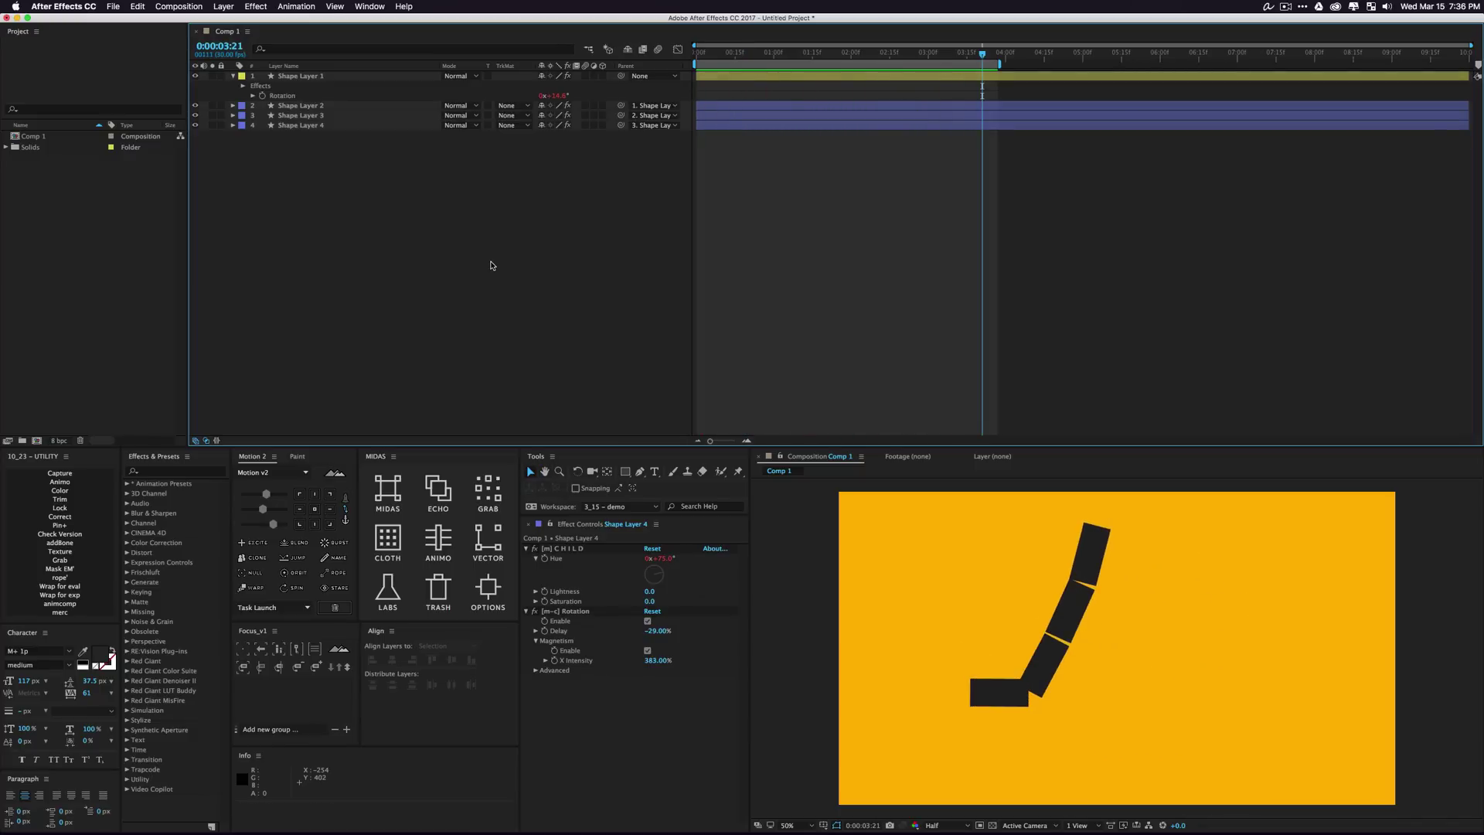
Try the MIDAS TRIM tool, then marquee-select the four shape layers and delete them
left_click(386, 585)
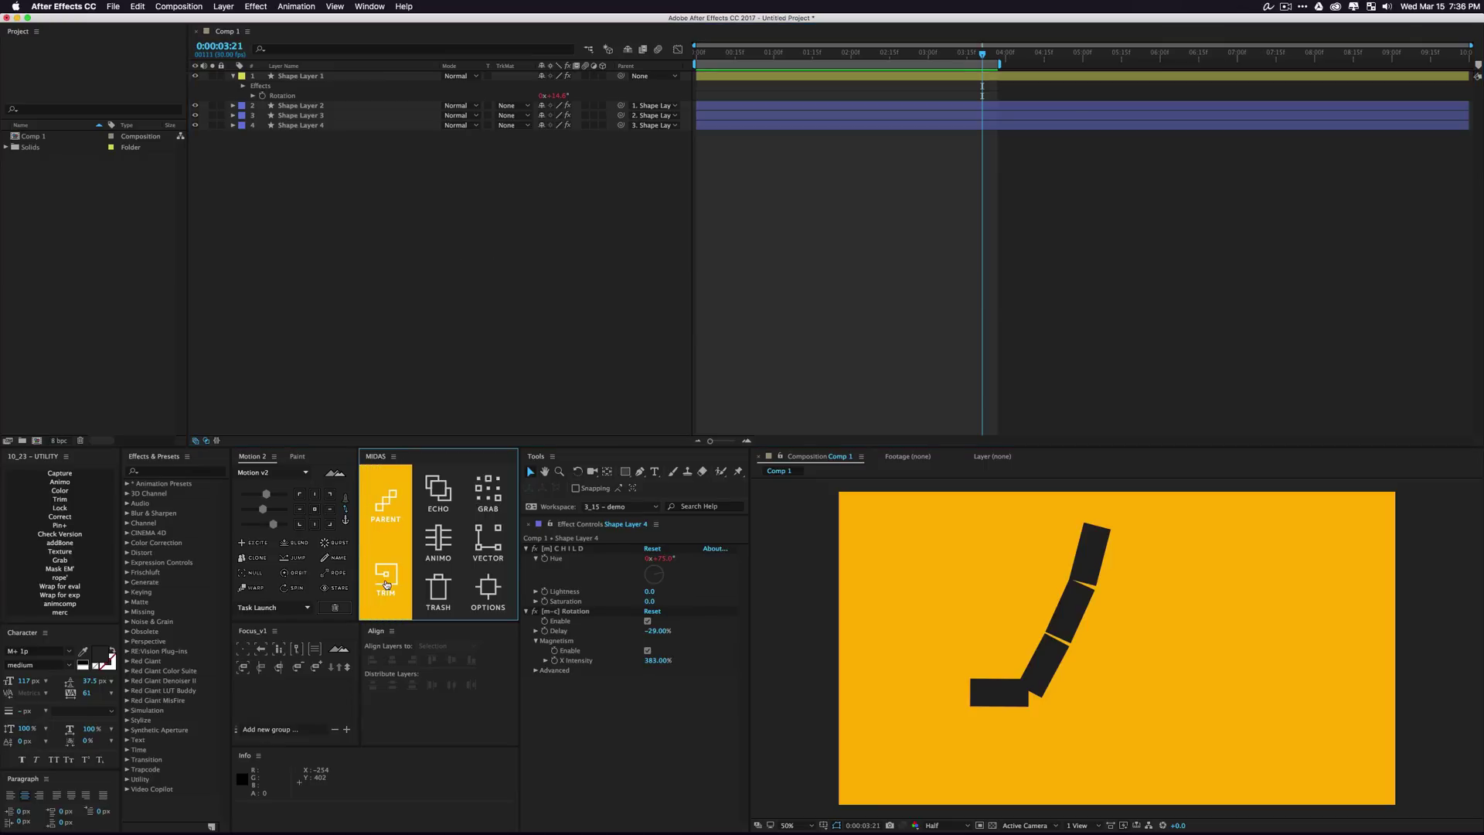
left_click(387, 582)
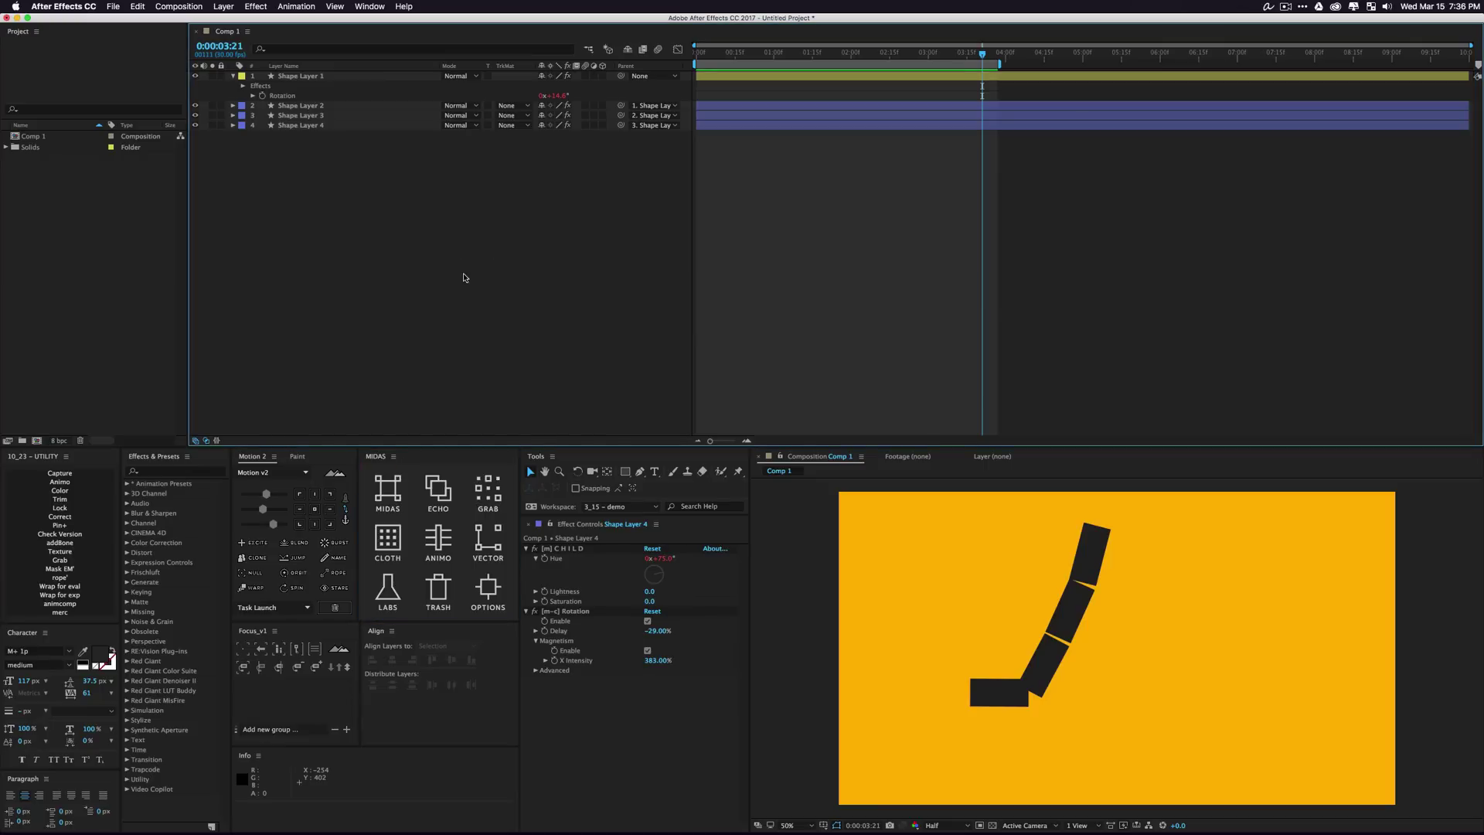
left_click_drag(419, 272, 284, 44)
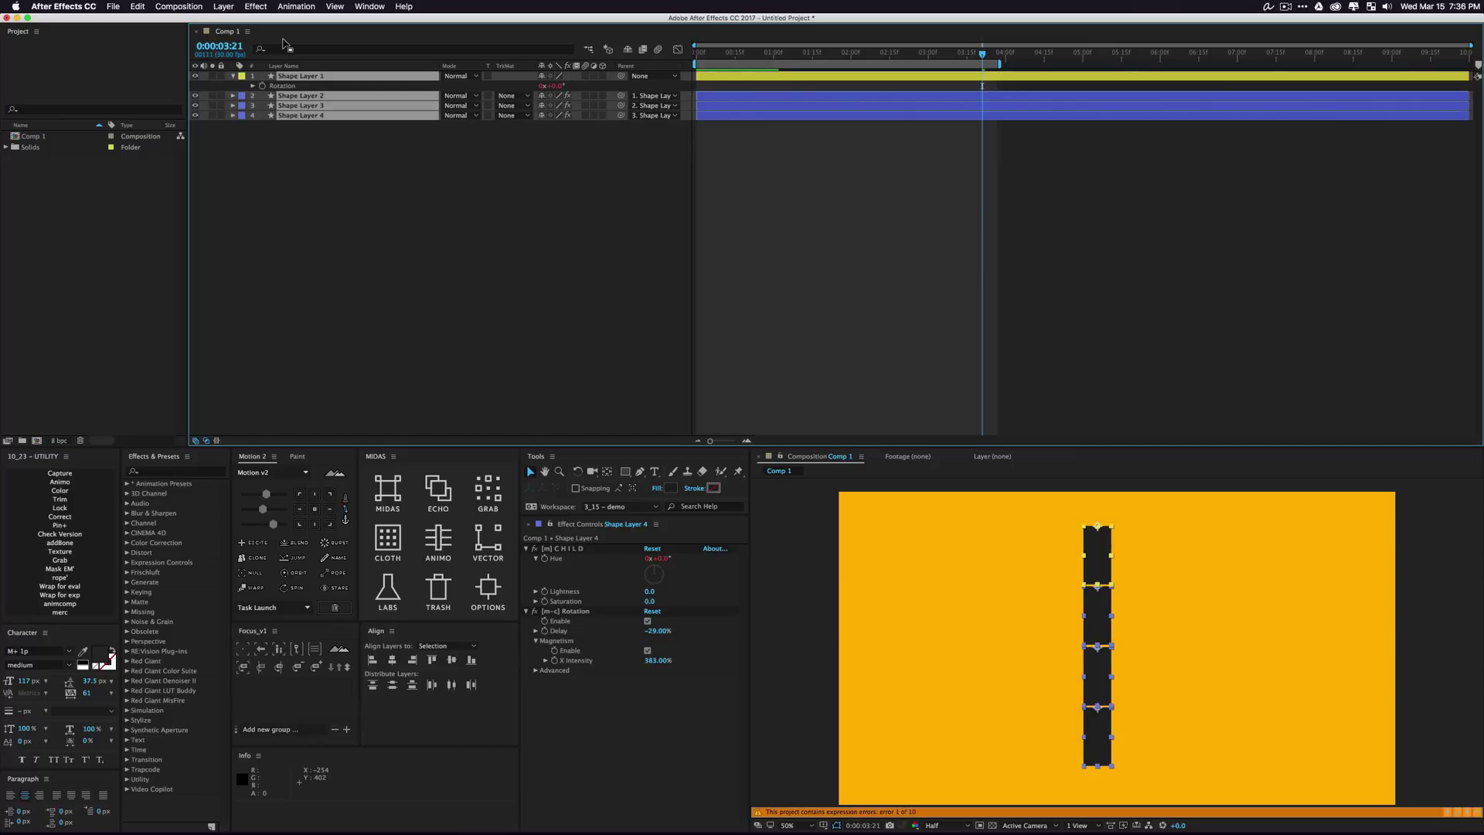
key("Delete")
Draw a four-point stepped line across the upper comp with the Pen tool
key("g")
left_click(920, 539)
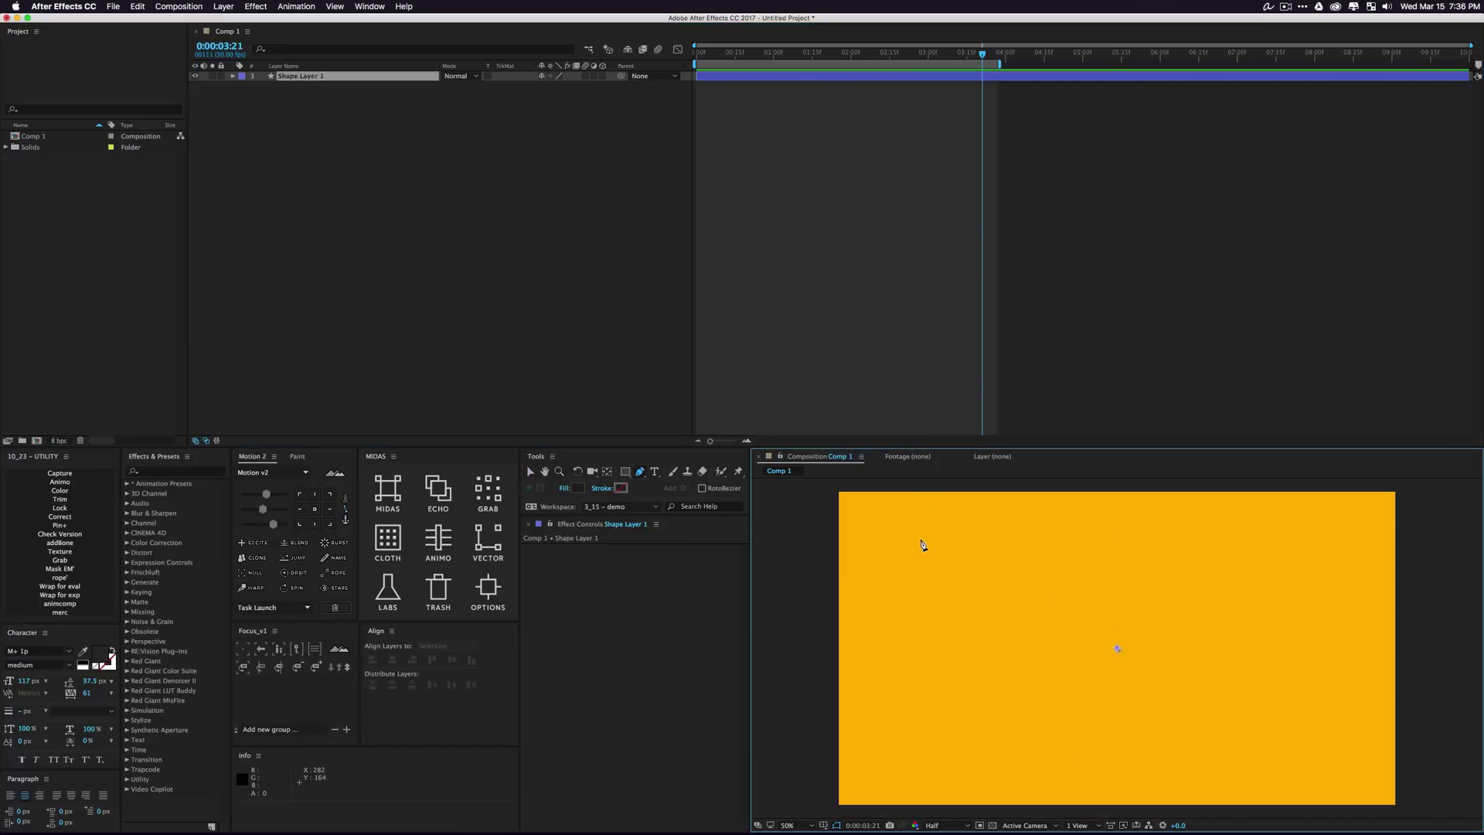
left_click(1047, 538)
left_click(1047, 592)
left_click(1307, 592)
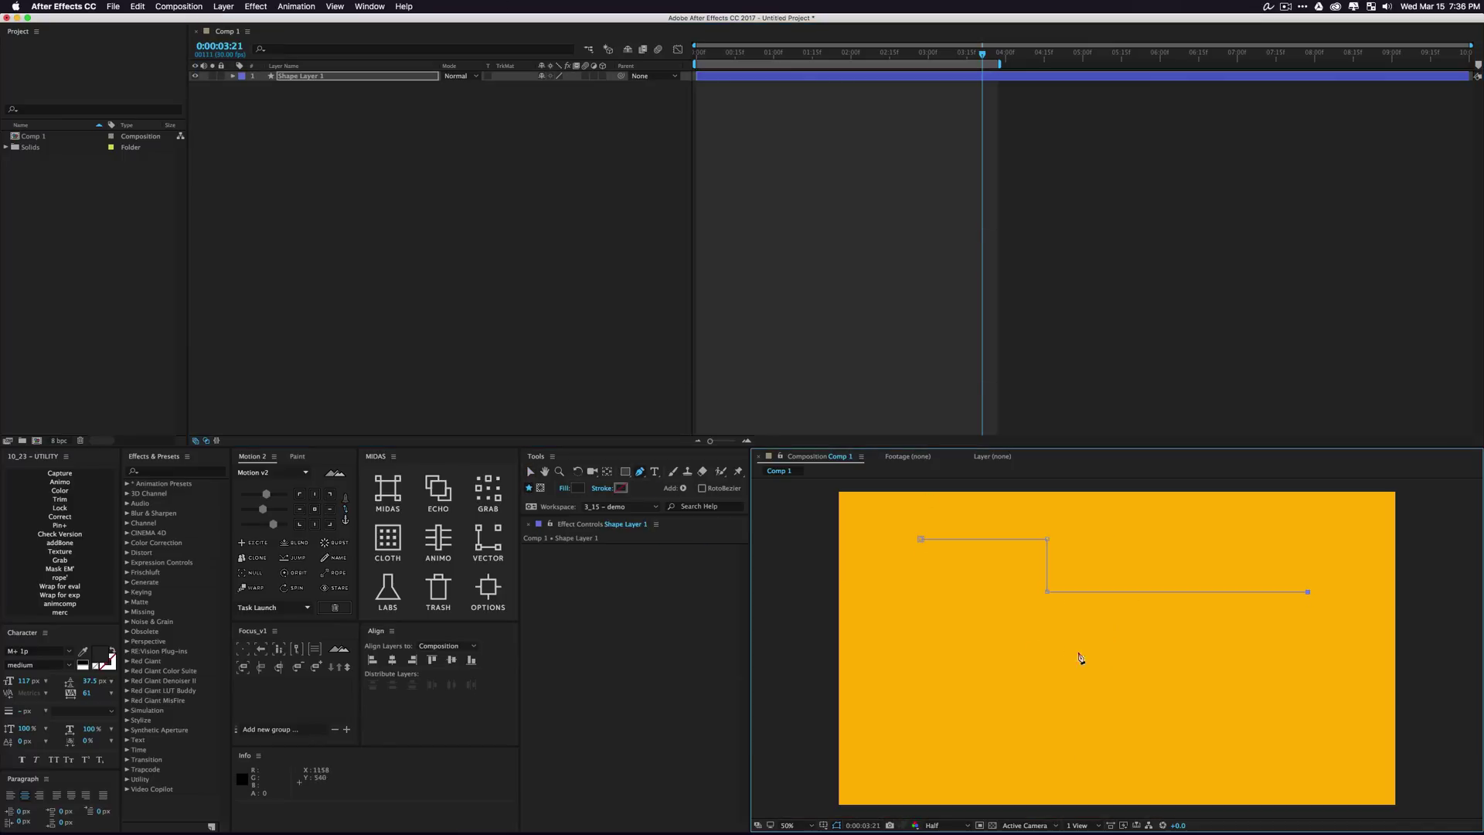
key("v")
Give the line a dark gray eyedropper-sampled stroke and no fill, then select its layer
left_click(712, 488)
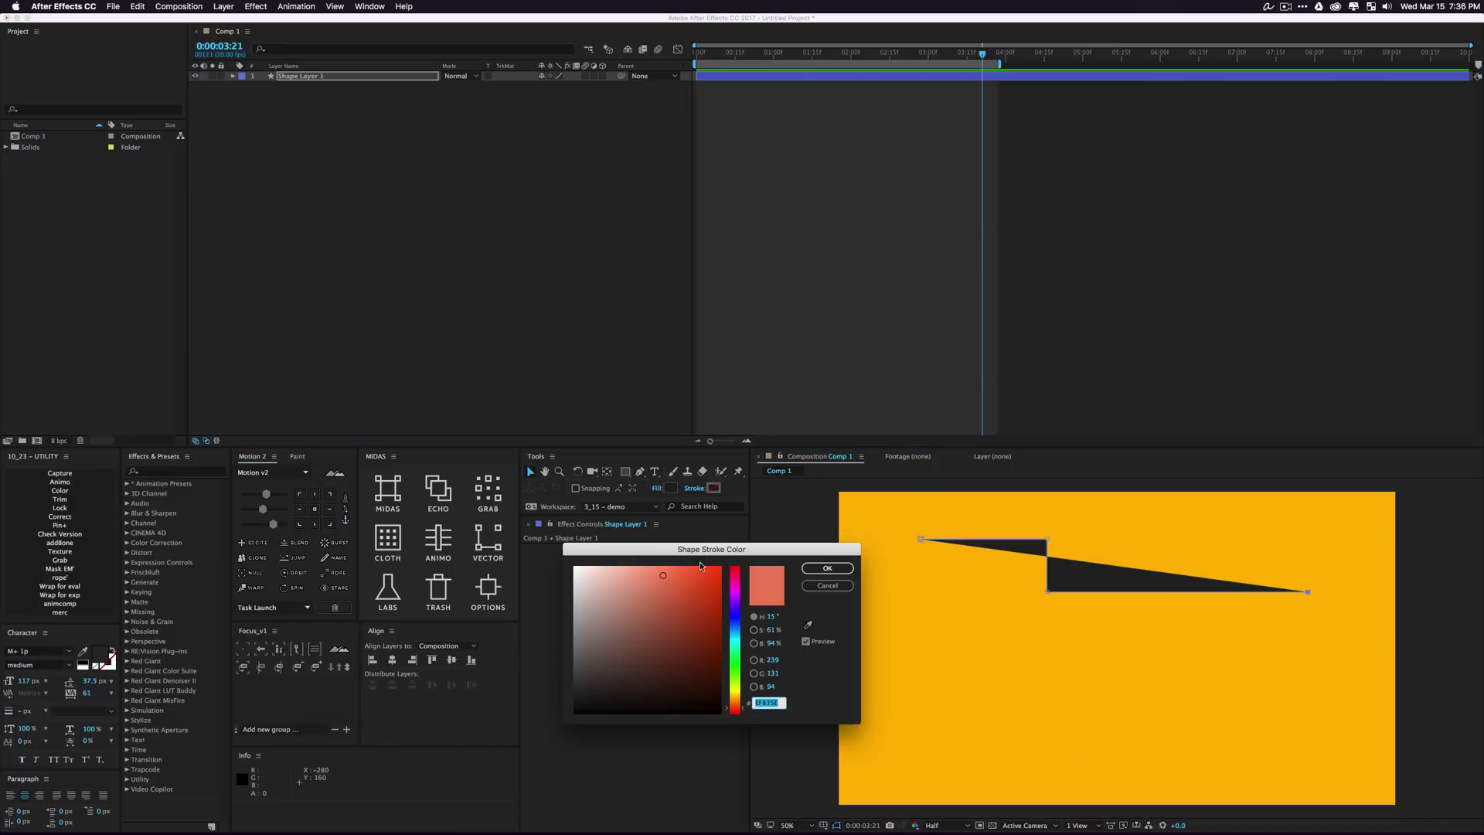
left_click(808, 624)
left_click(1005, 552)
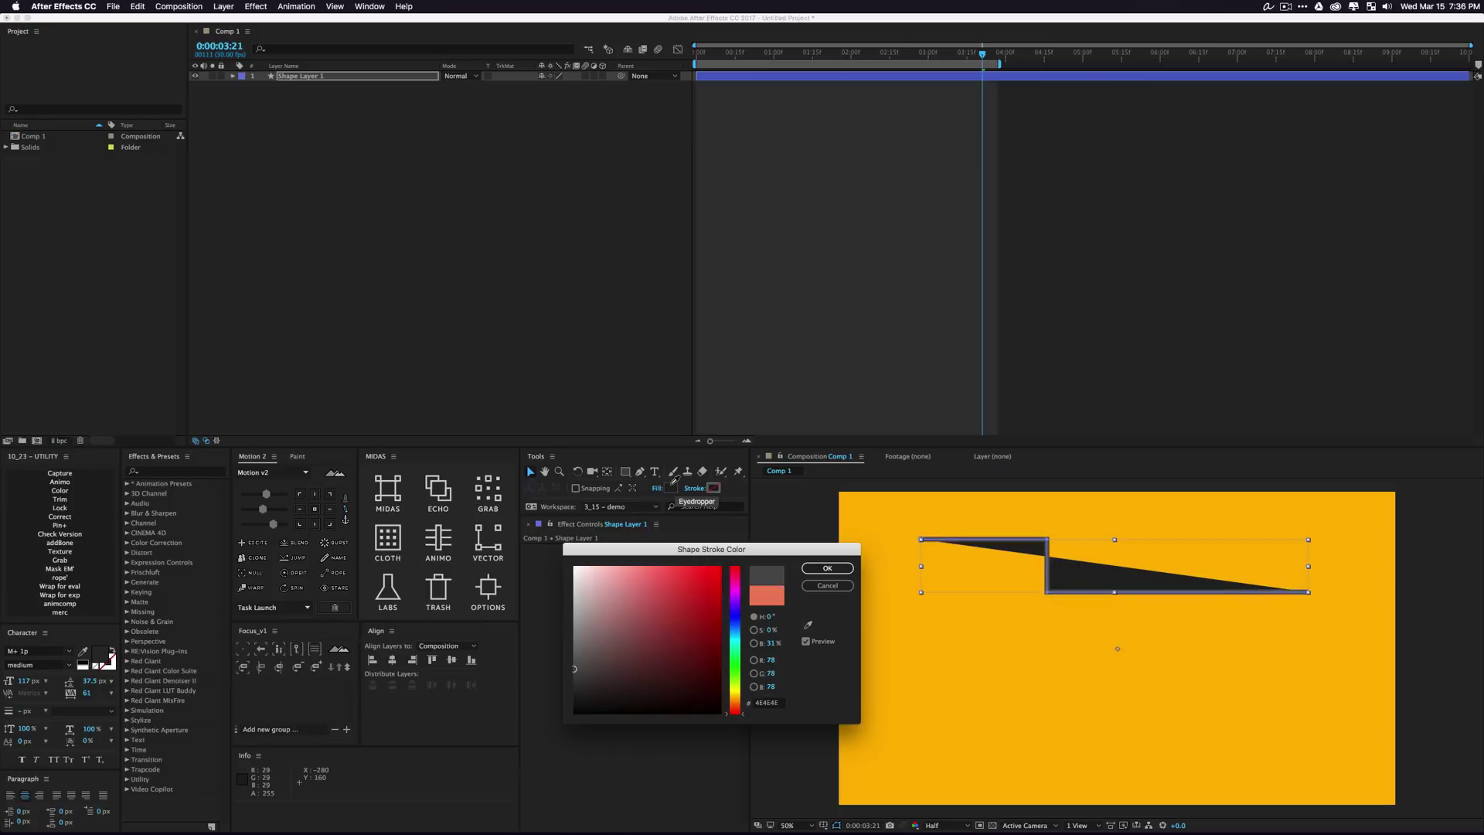
left_click(814, 570)
left_click(658, 487)
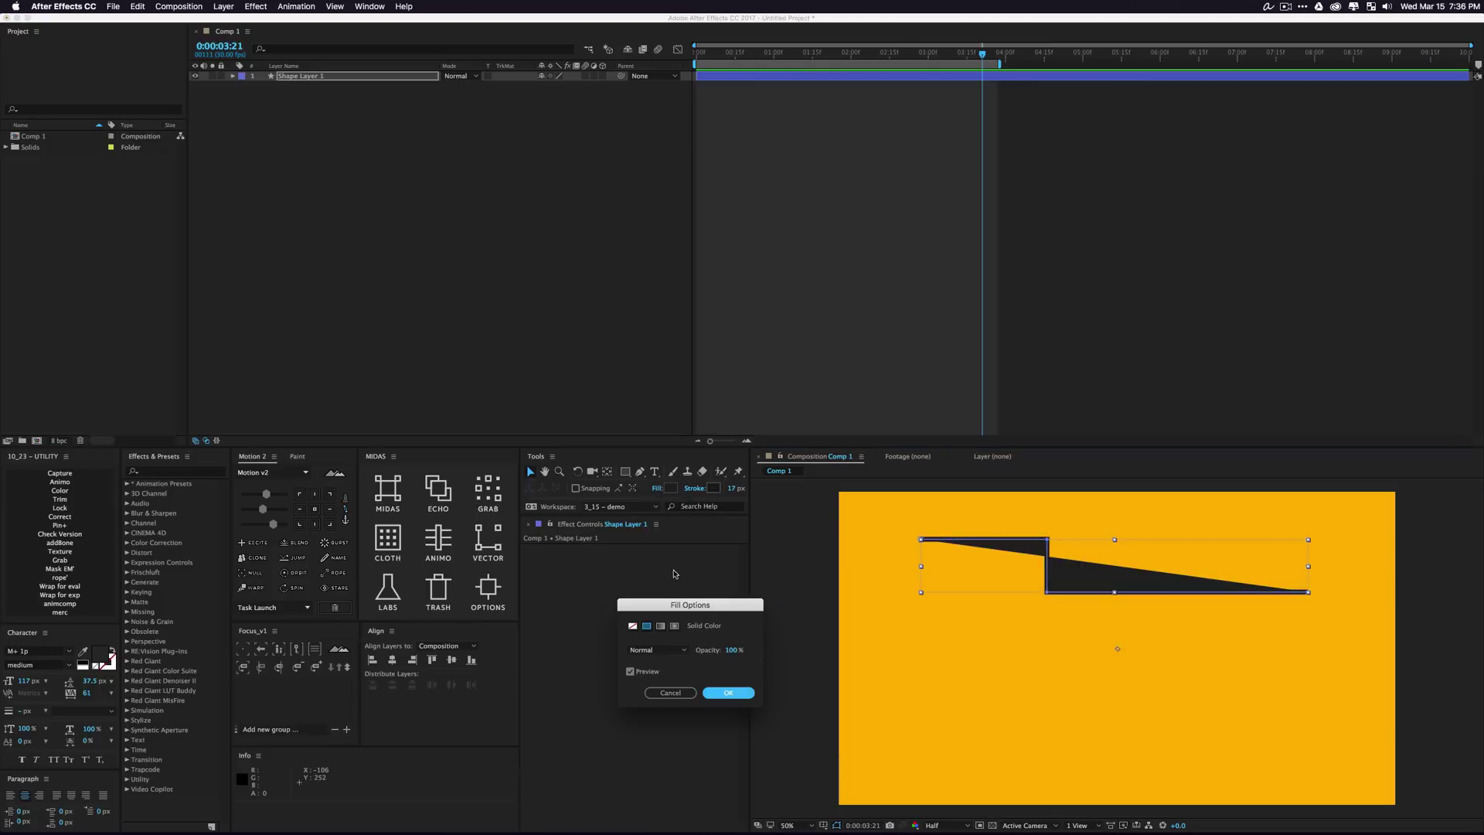
left_click(634, 626)
left_click(722, 692)
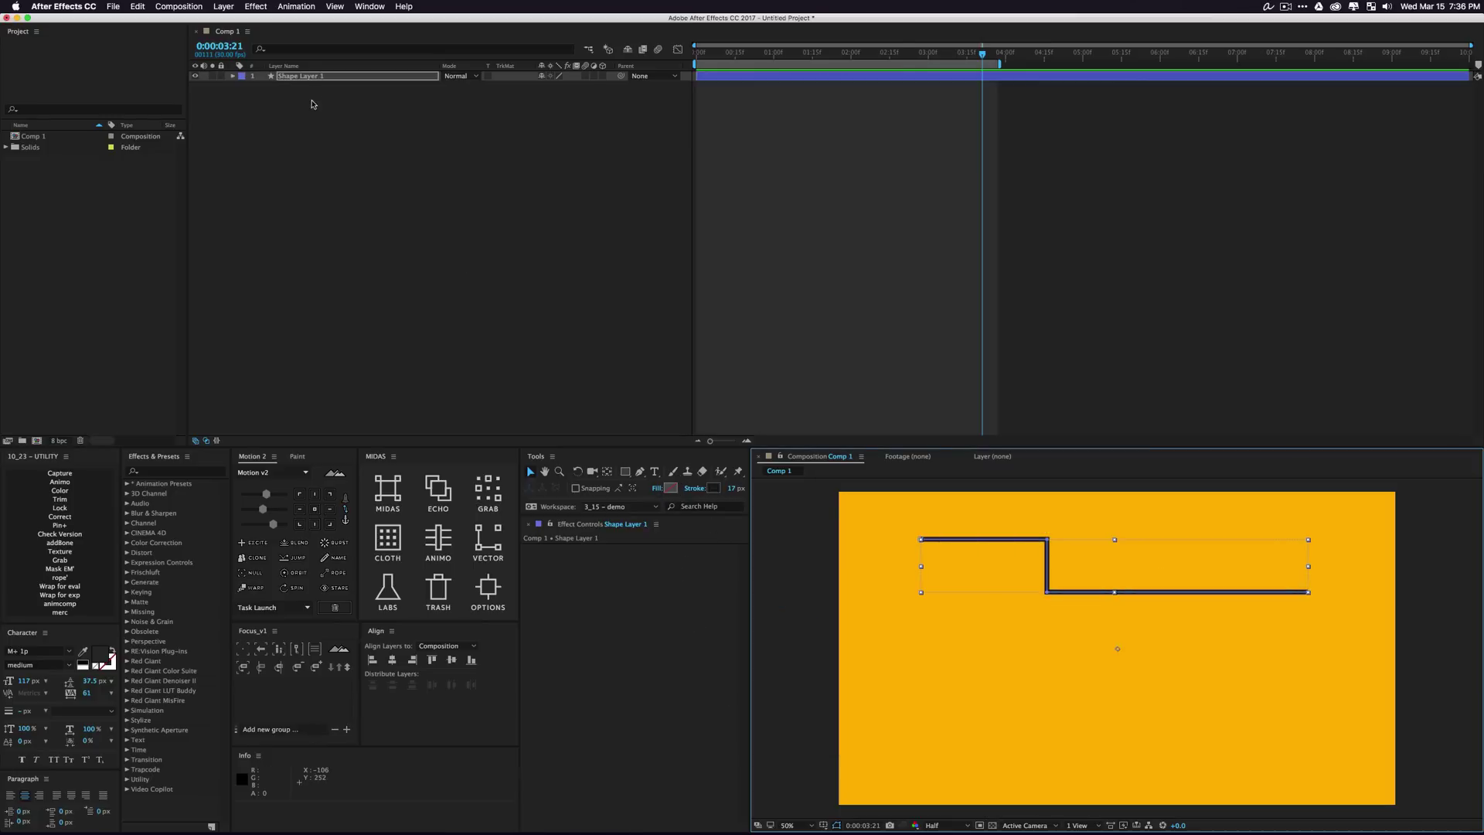
left_click(316, 77)
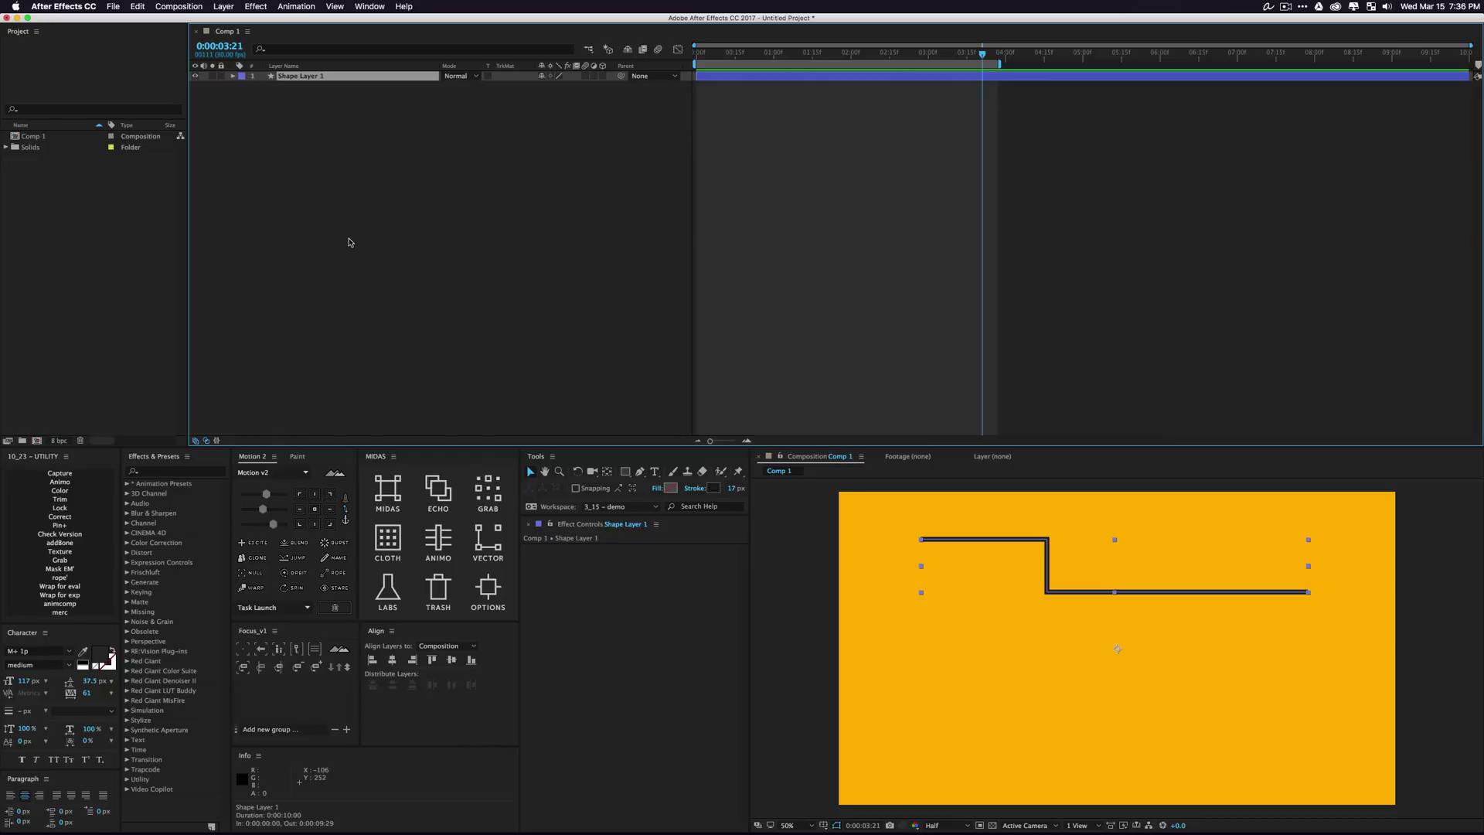
Show Position and Scale, then run ECHO in KEY mode, naming the rig 'ech line'
key("p")
key("shift+s")
left_click_drag(297, 131, 272, 80)
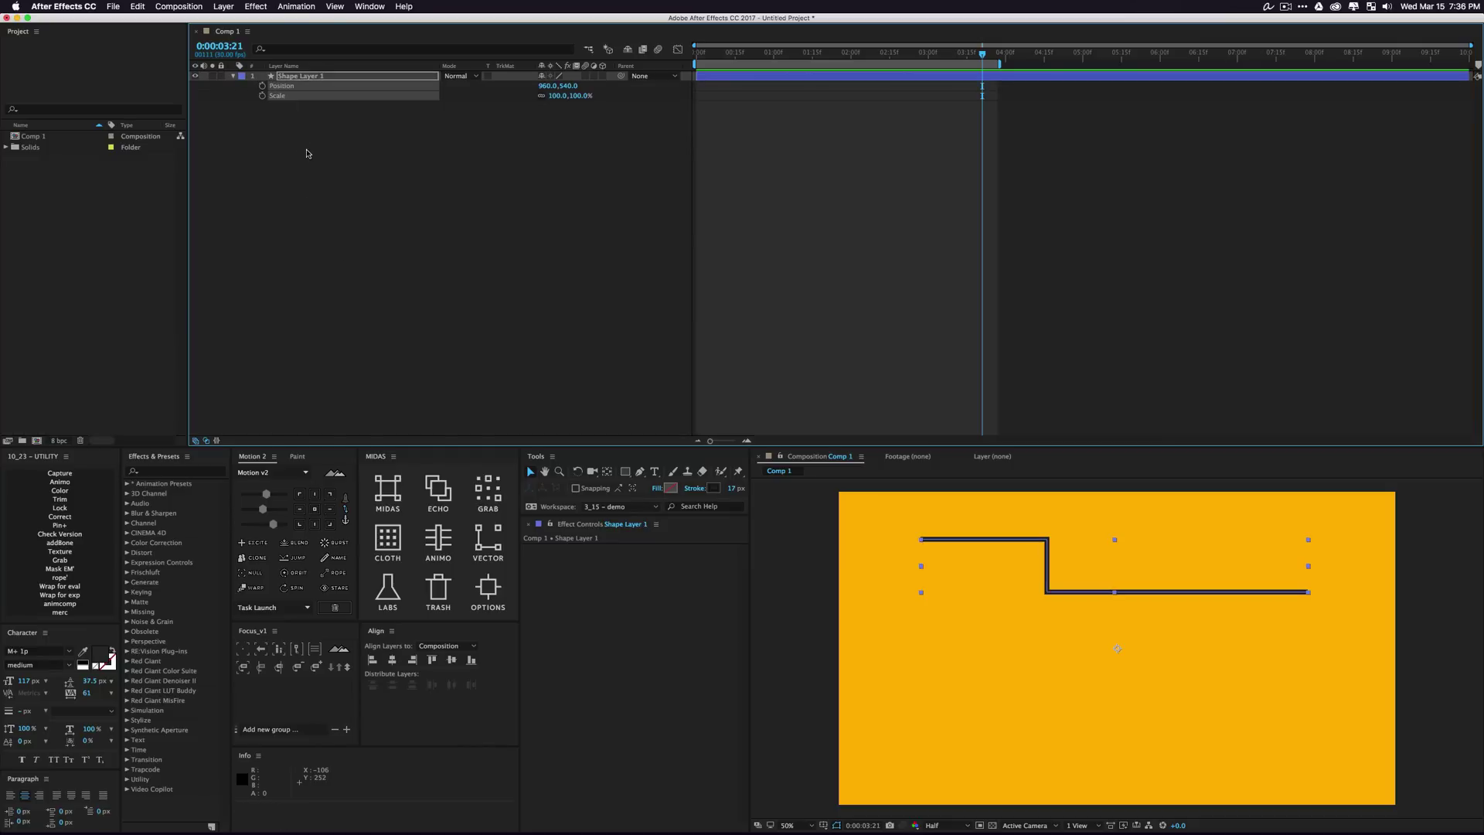
left_click(442, 492)
left_click(427, 601)
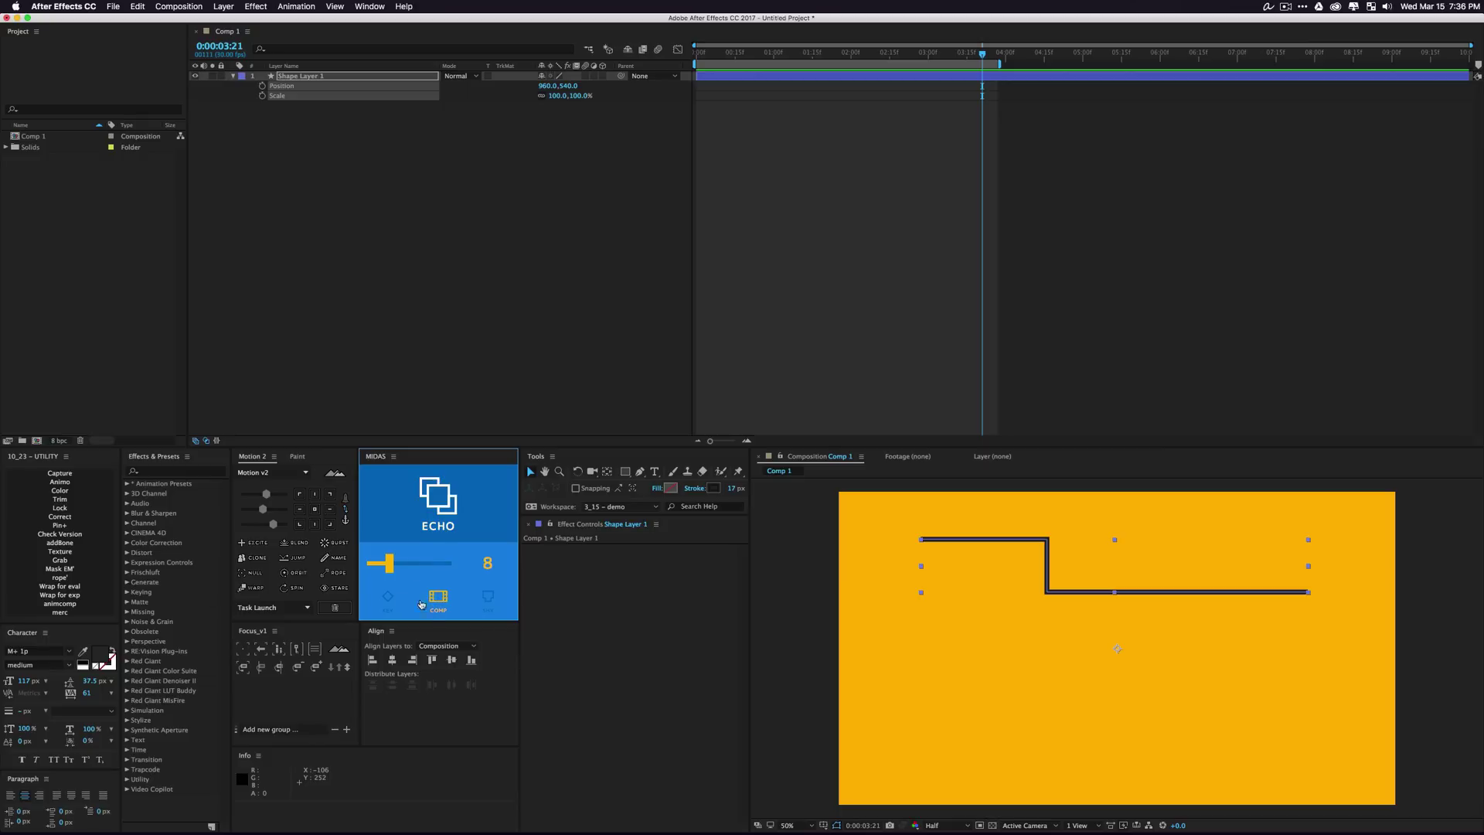
left_click(430, 491)
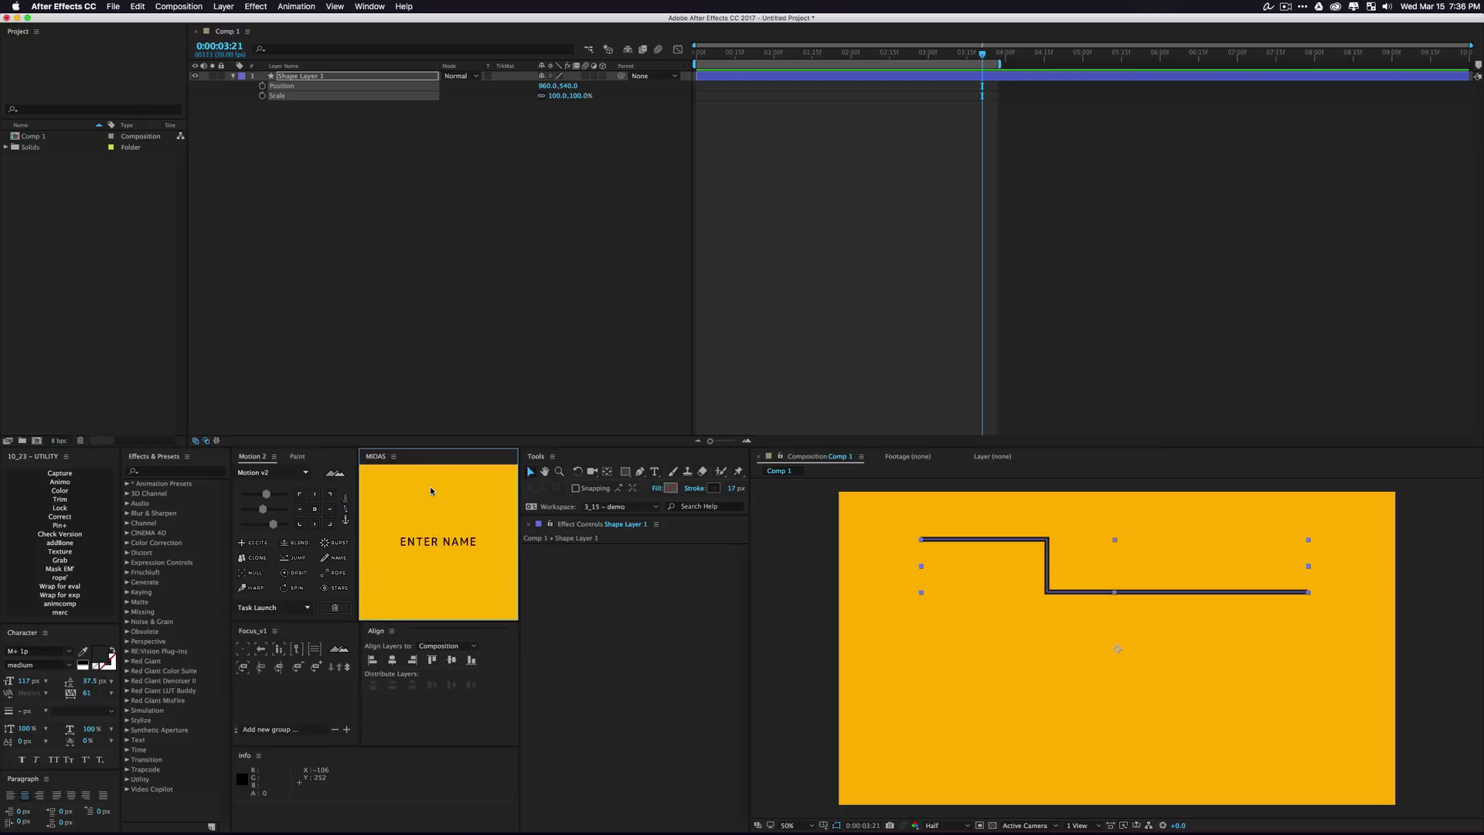
type("ho tlin")
key("super+a")
type("ech line")
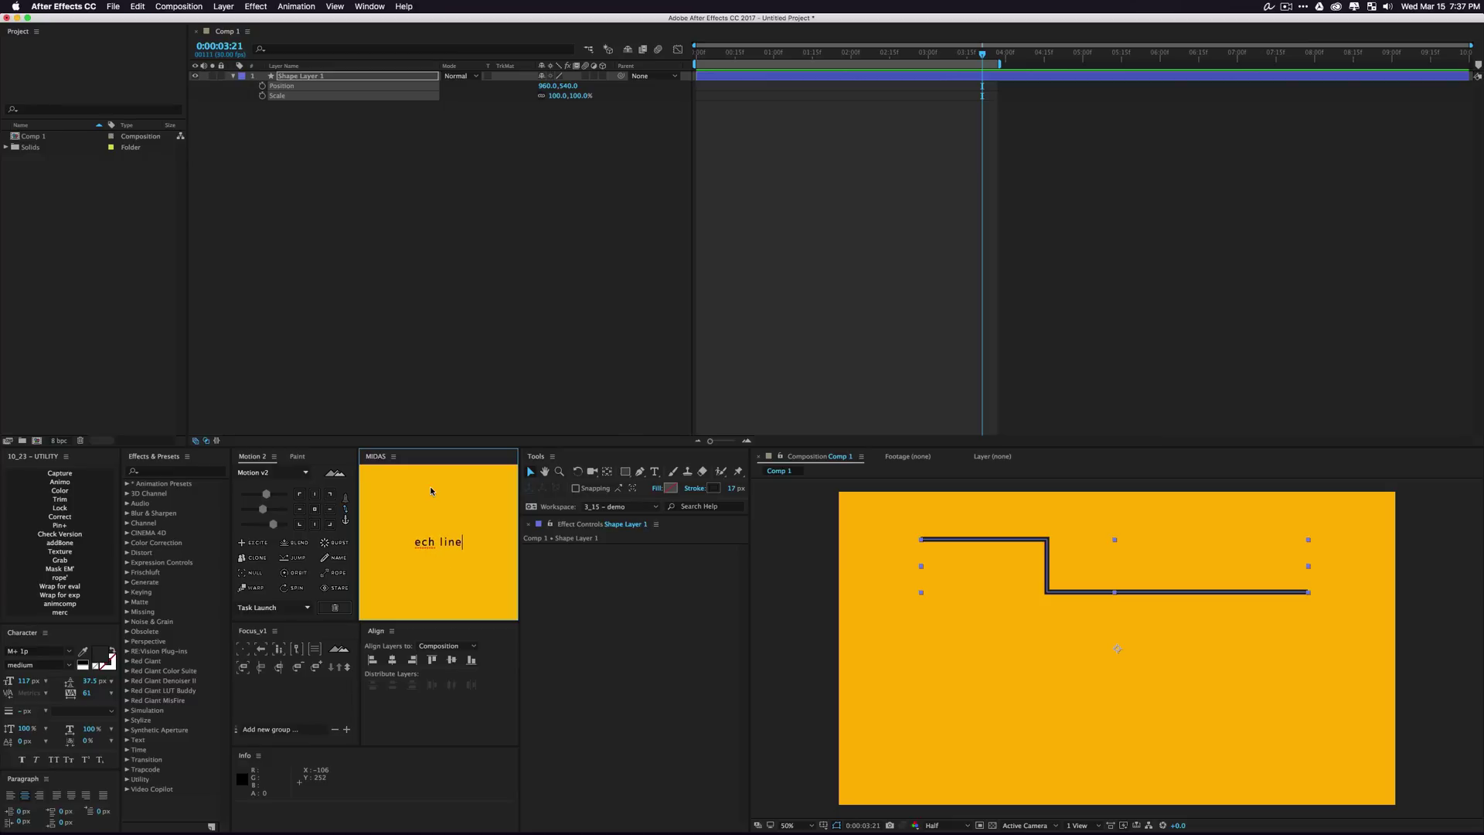
key("Return")
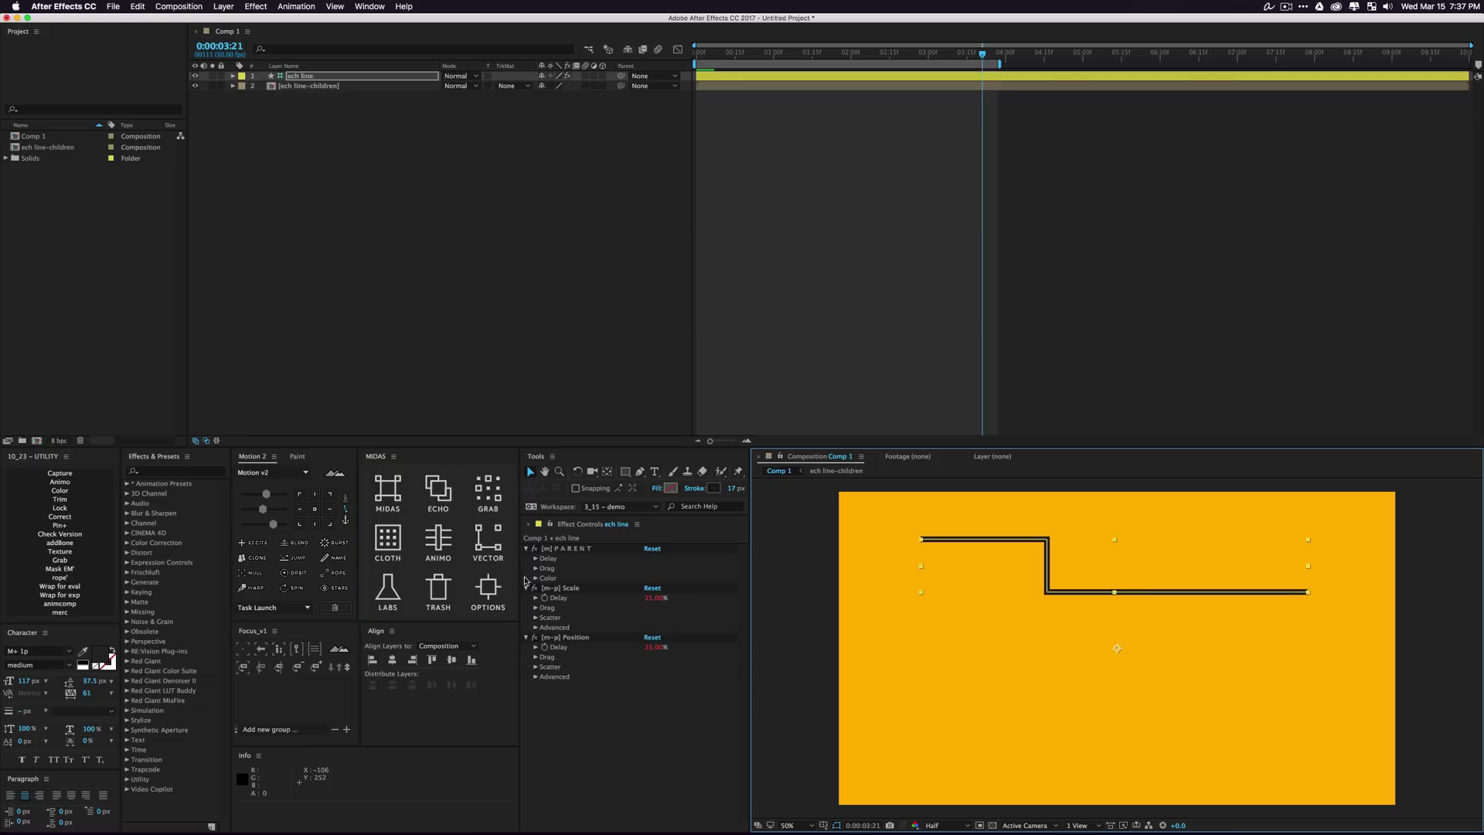
Enable ech line Position Scatter with X Range -191,496, Y Range -212,1027 and Seed 3.90
left_click(535, 667)
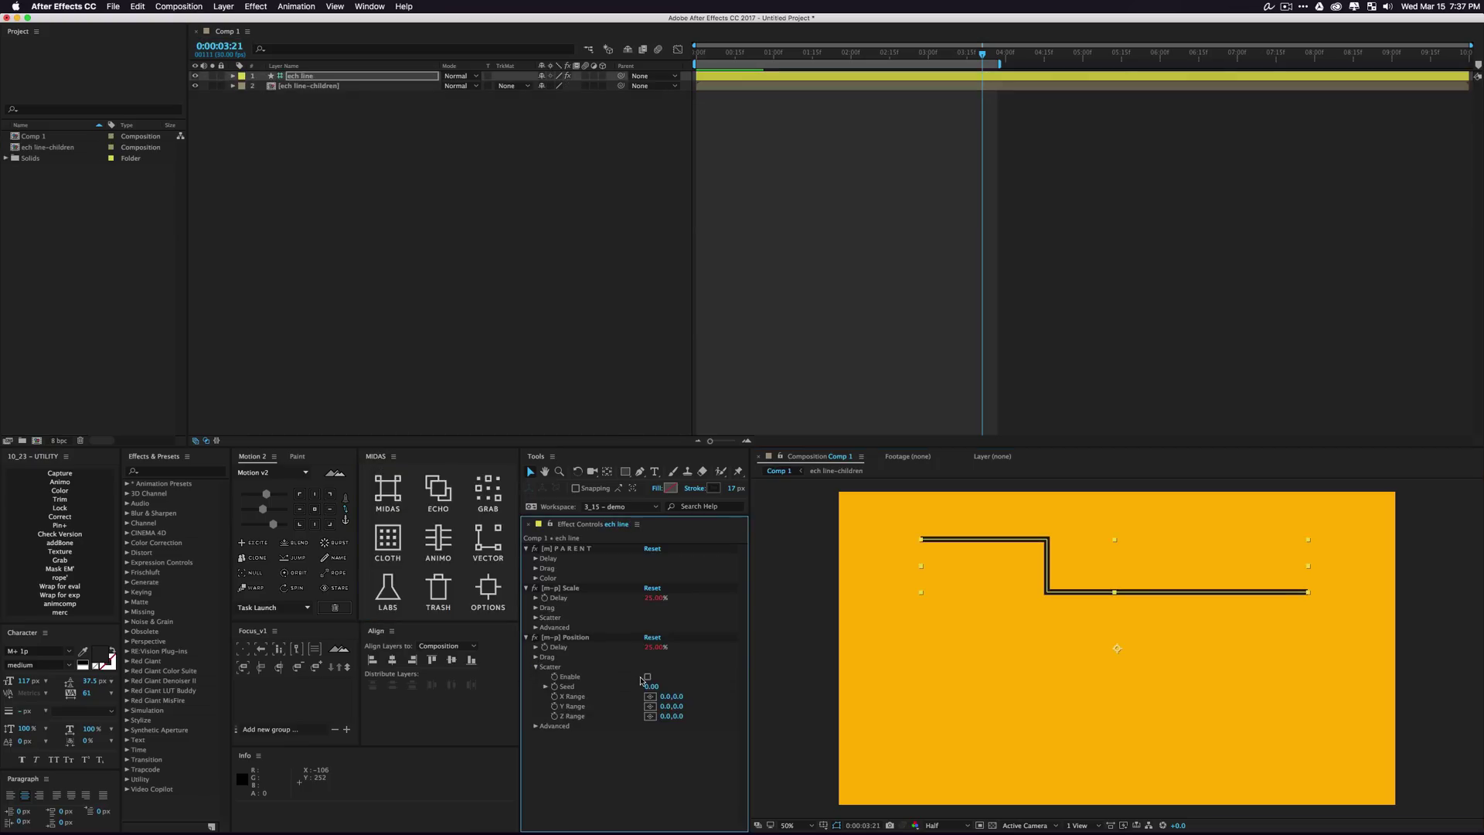
left_click(647, 677)
left_click_drag(662, 697, 1352, 725)
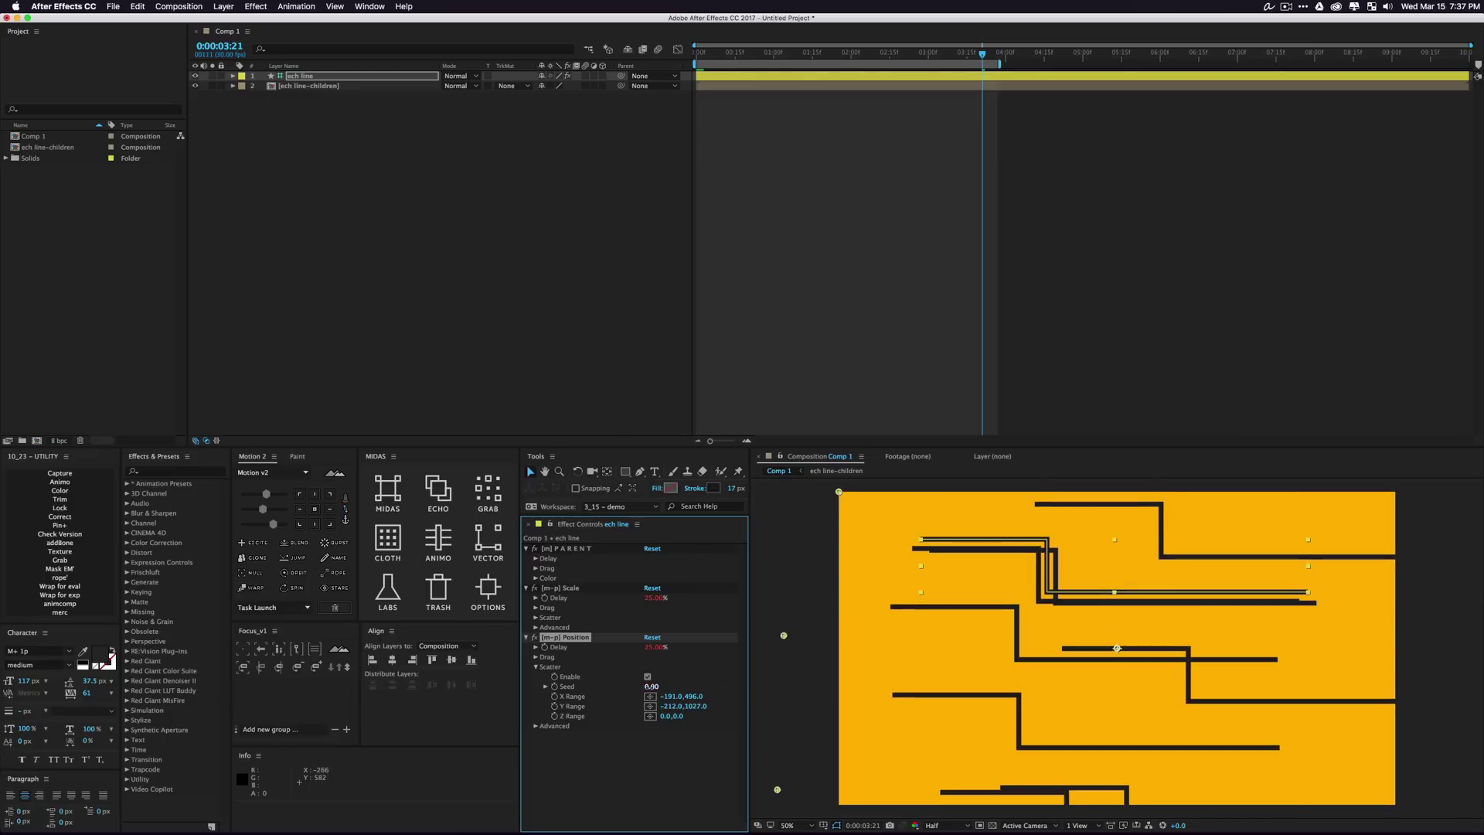
left_click_drag(652, 686, 674, 691)
left_click(391, 297)
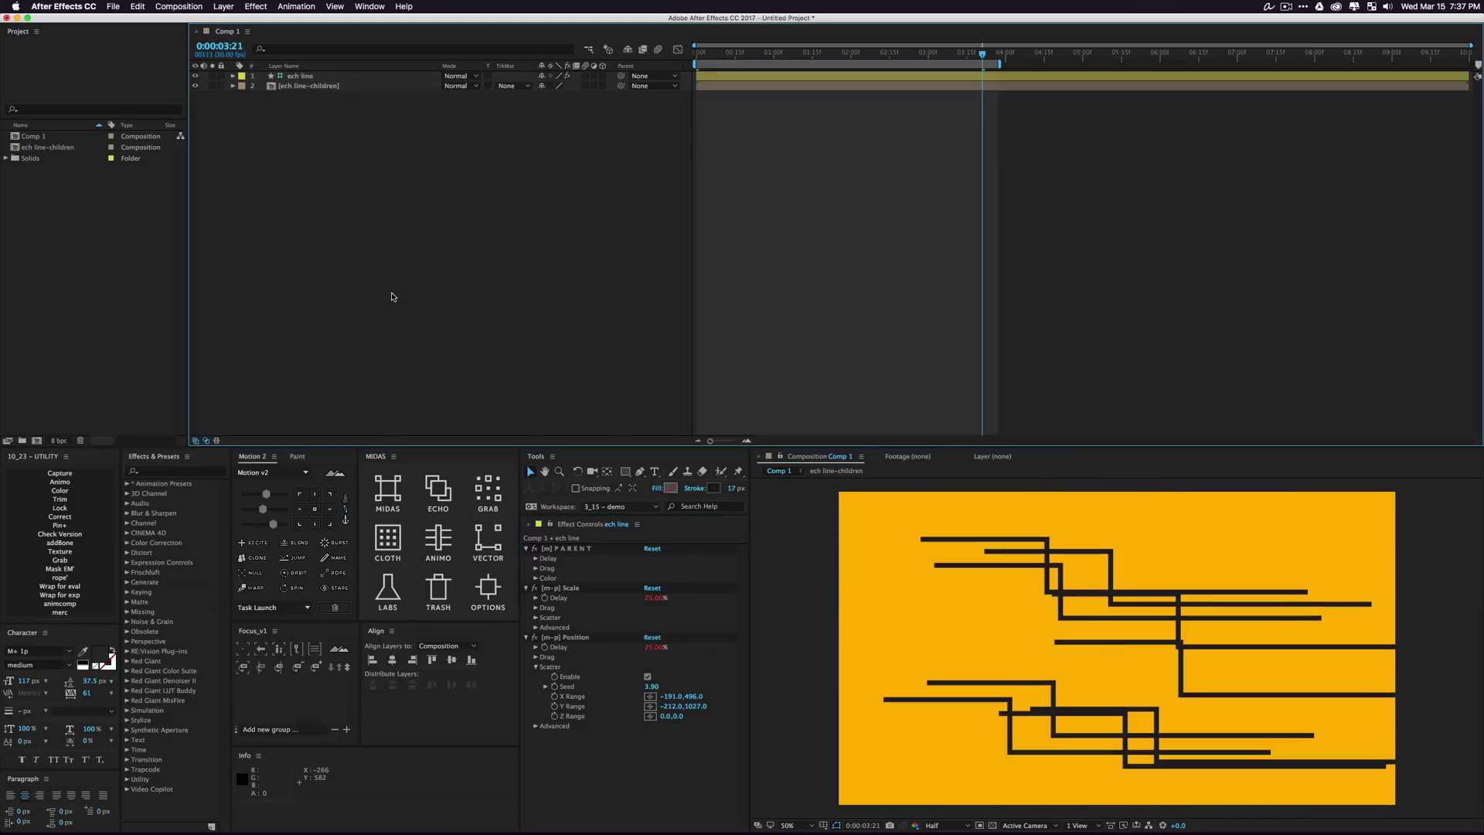
Open the ech line-children precomp and add MIDAS trim paths to all nine shape layers
double_click(316, 86)
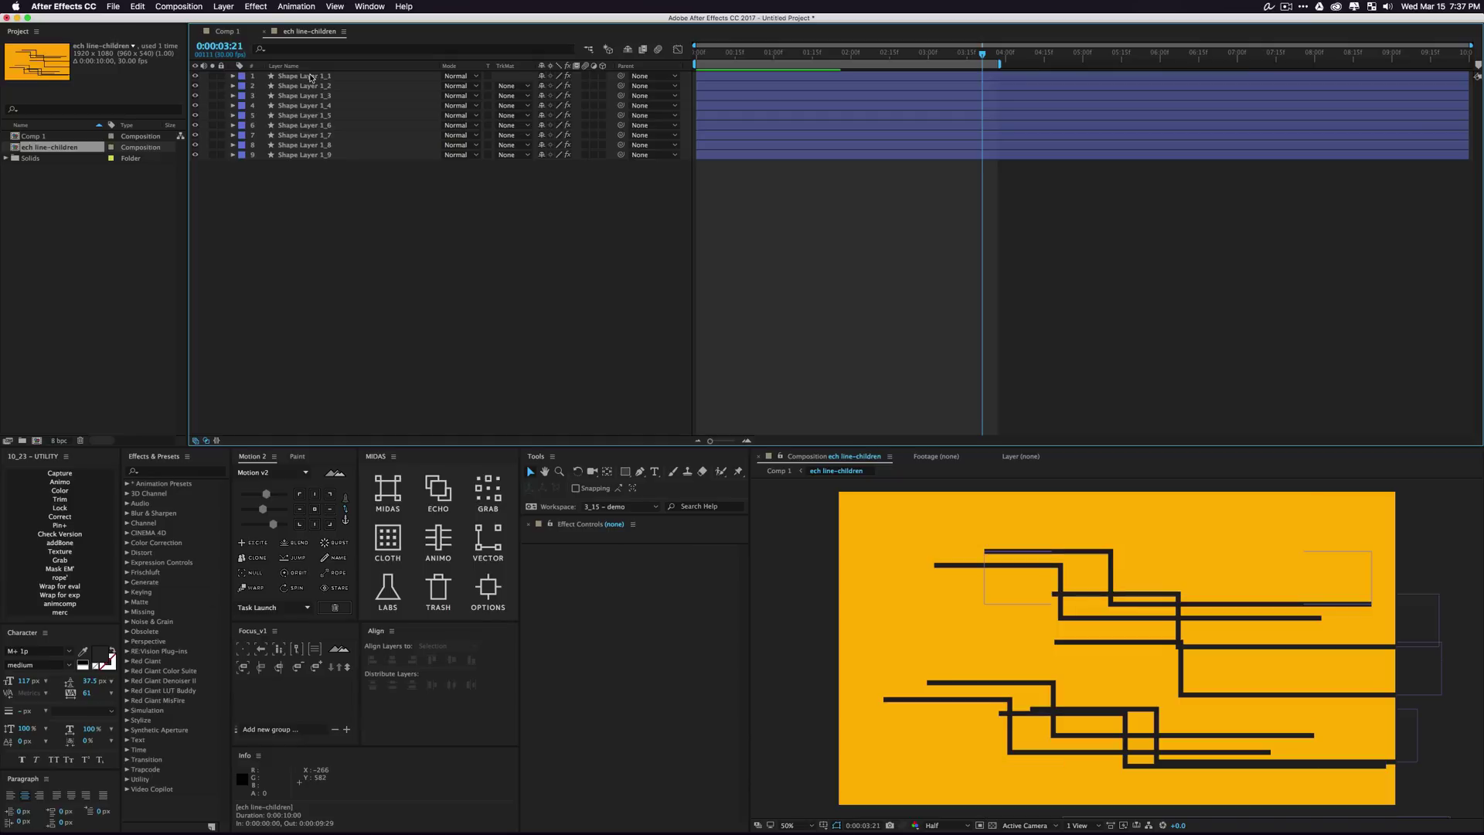
left_click(319, 75)
key("super+a")
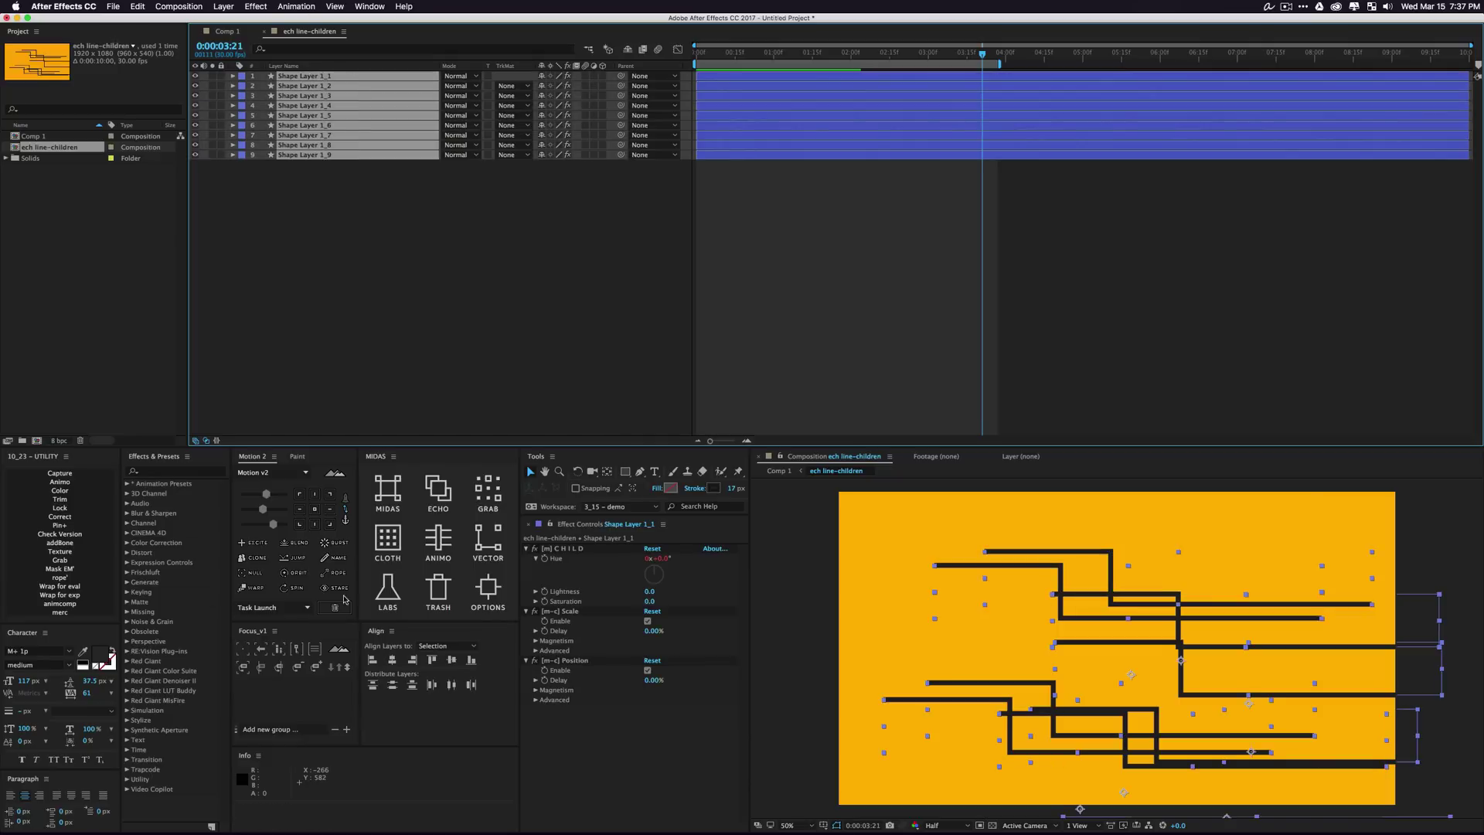
left_click(387, 574)
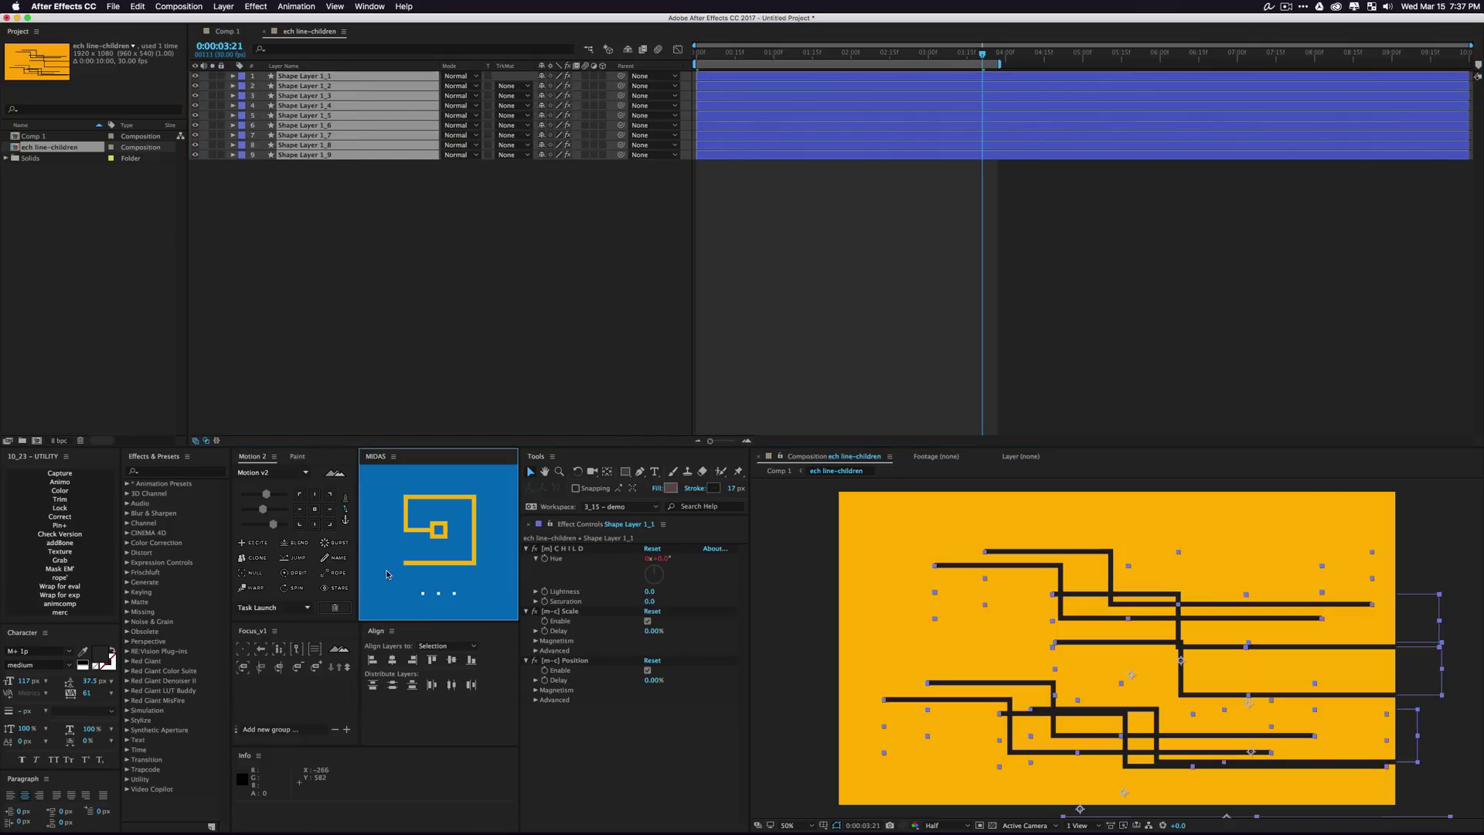
left_click(355, 215)
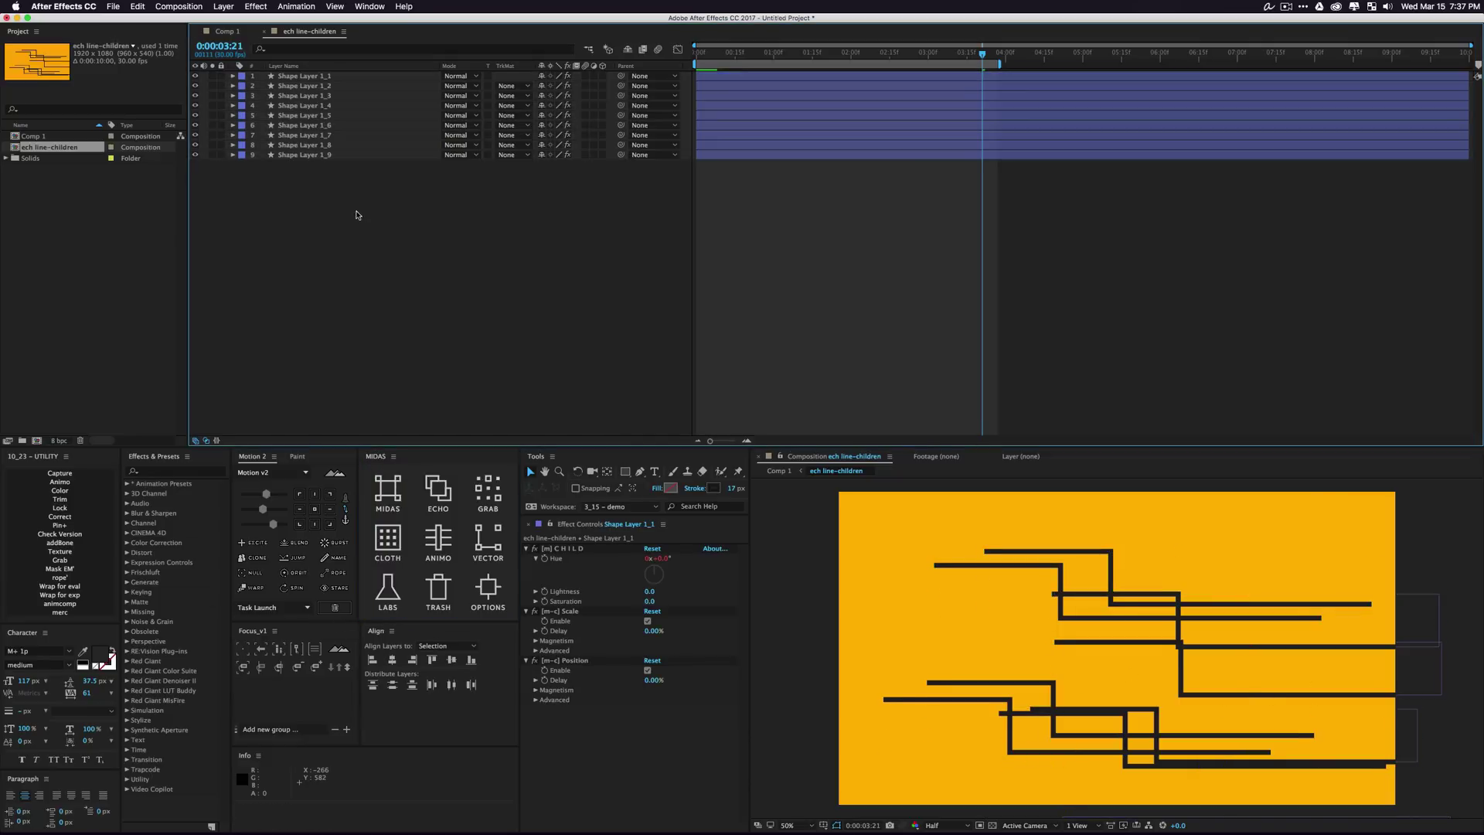
Expand Shape Layer 1_1's Trim Paths 1, select Start and End, plus layers 1_2 to 1_9
left_click(232, 76)
left_click(243, 86)
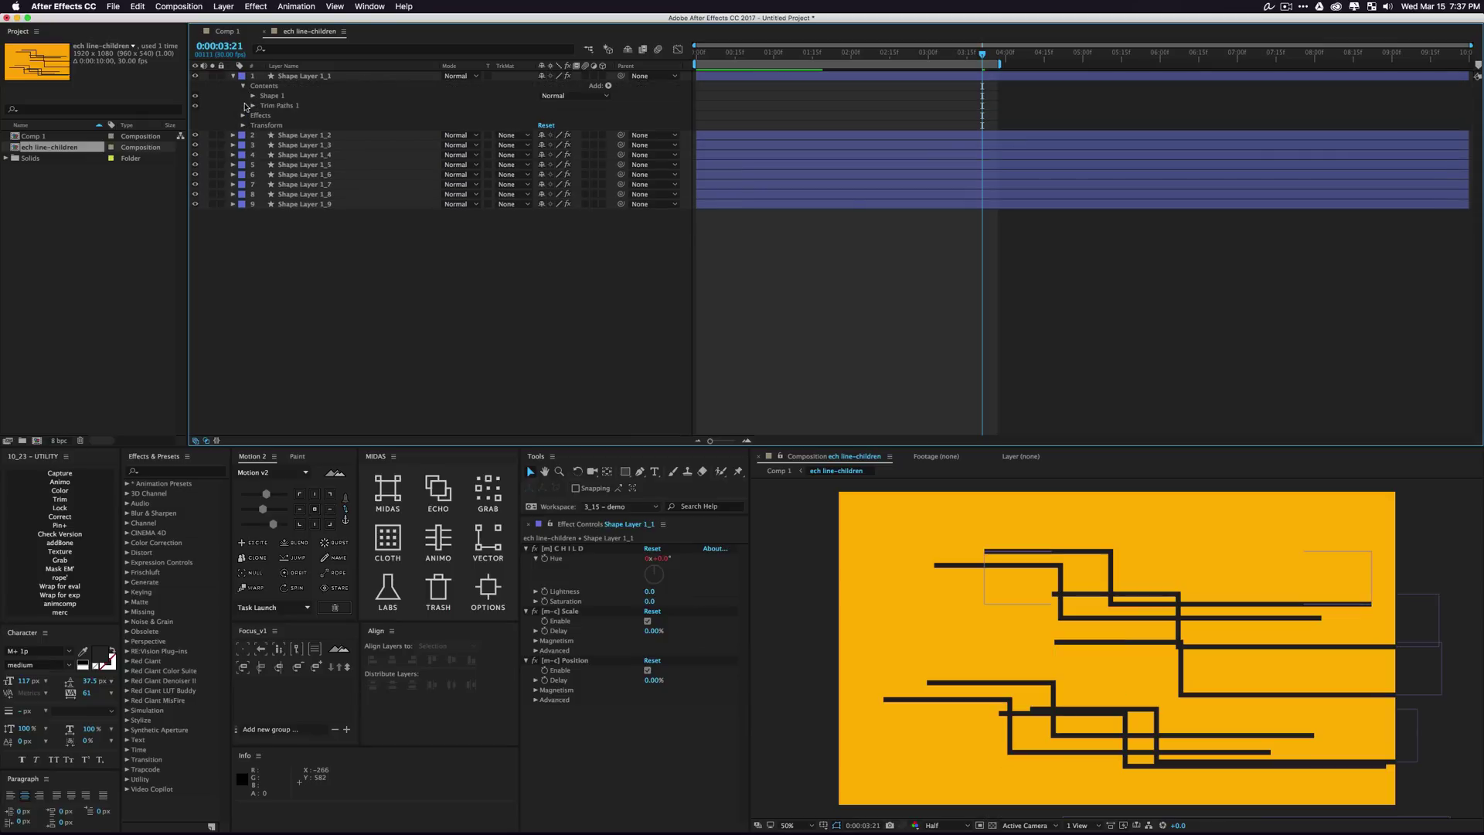
left_click(252, 106)
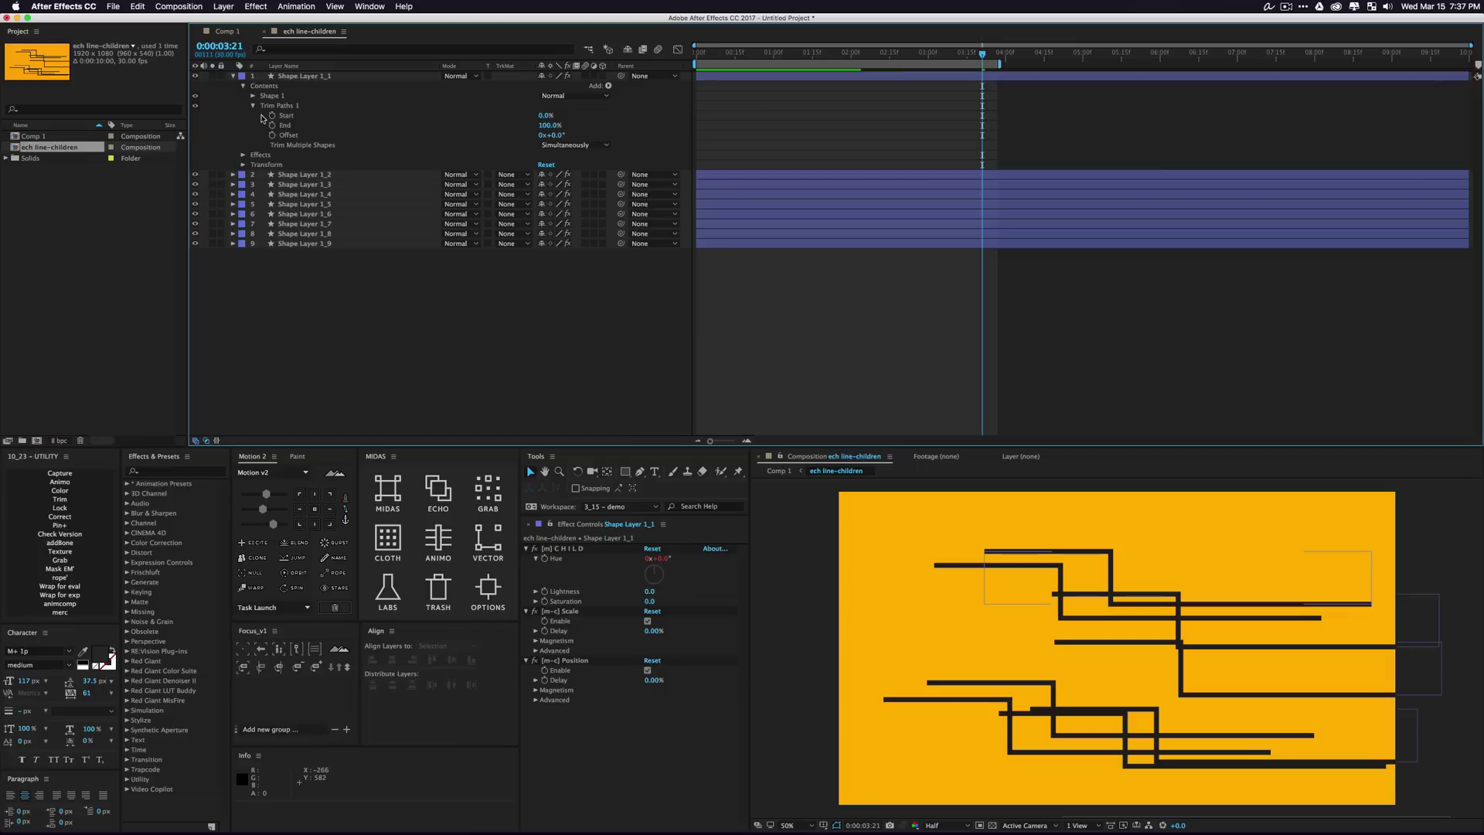
left_click_drag(262, 118, 283, 140)
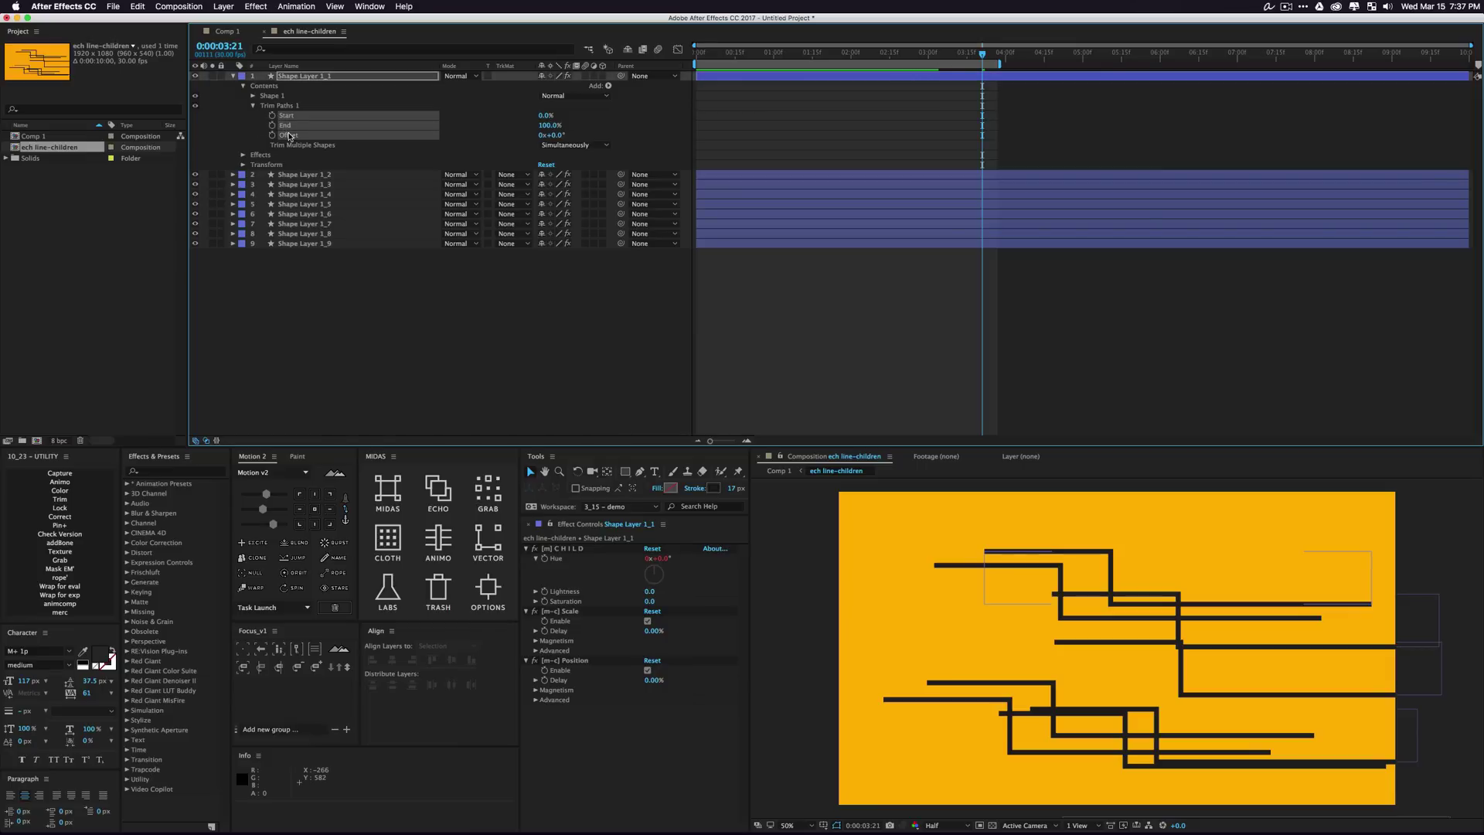
left_click_drag(313, 304, 308, 173)
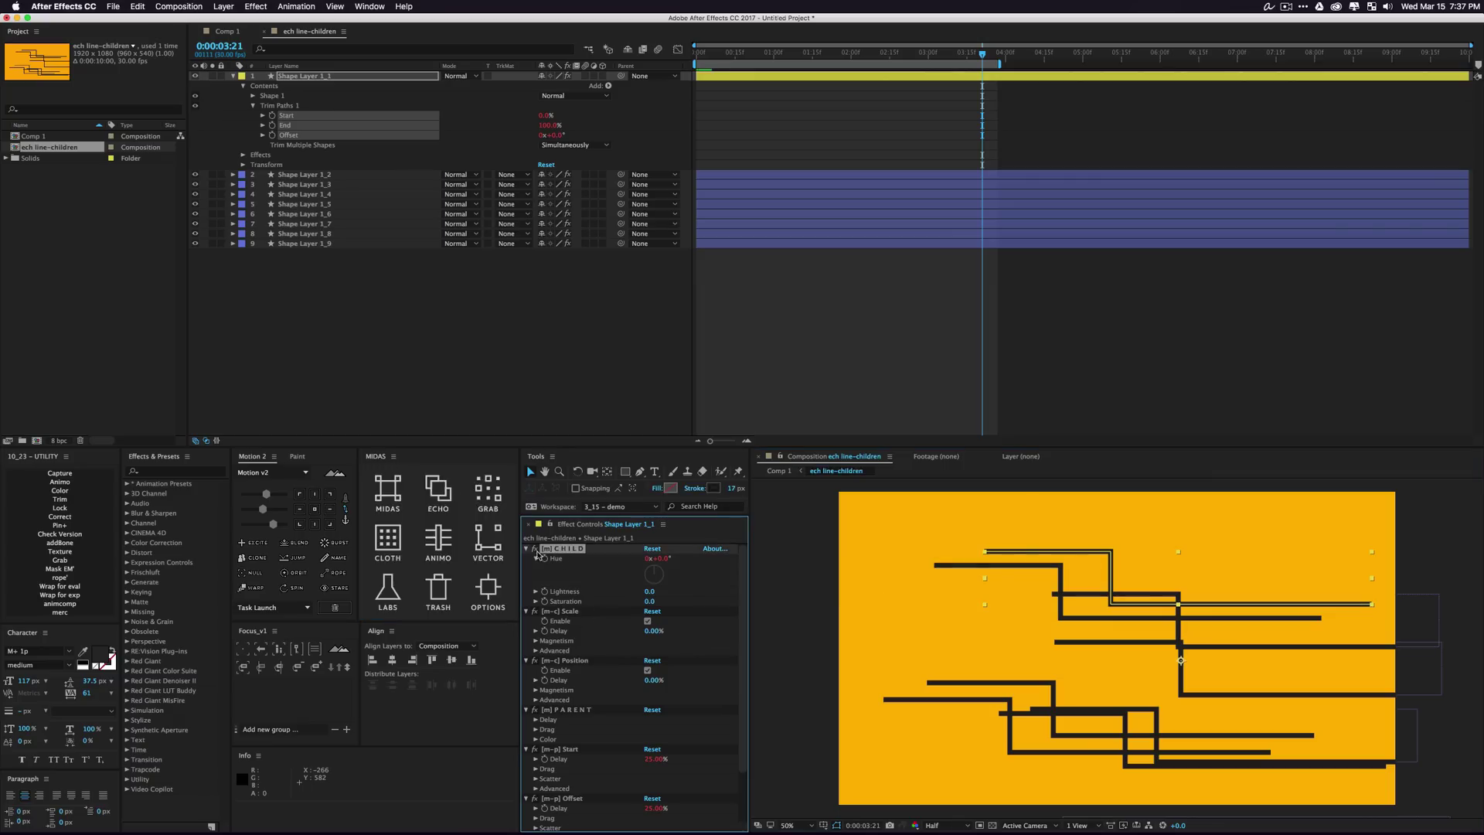
On Shape Layer 1_1, enable Offset Scatter with X Range -79 to 192 and Seed 25.80
left_click(527, 548, "alt")
left_click(476, 404)
left_click(325, 75)
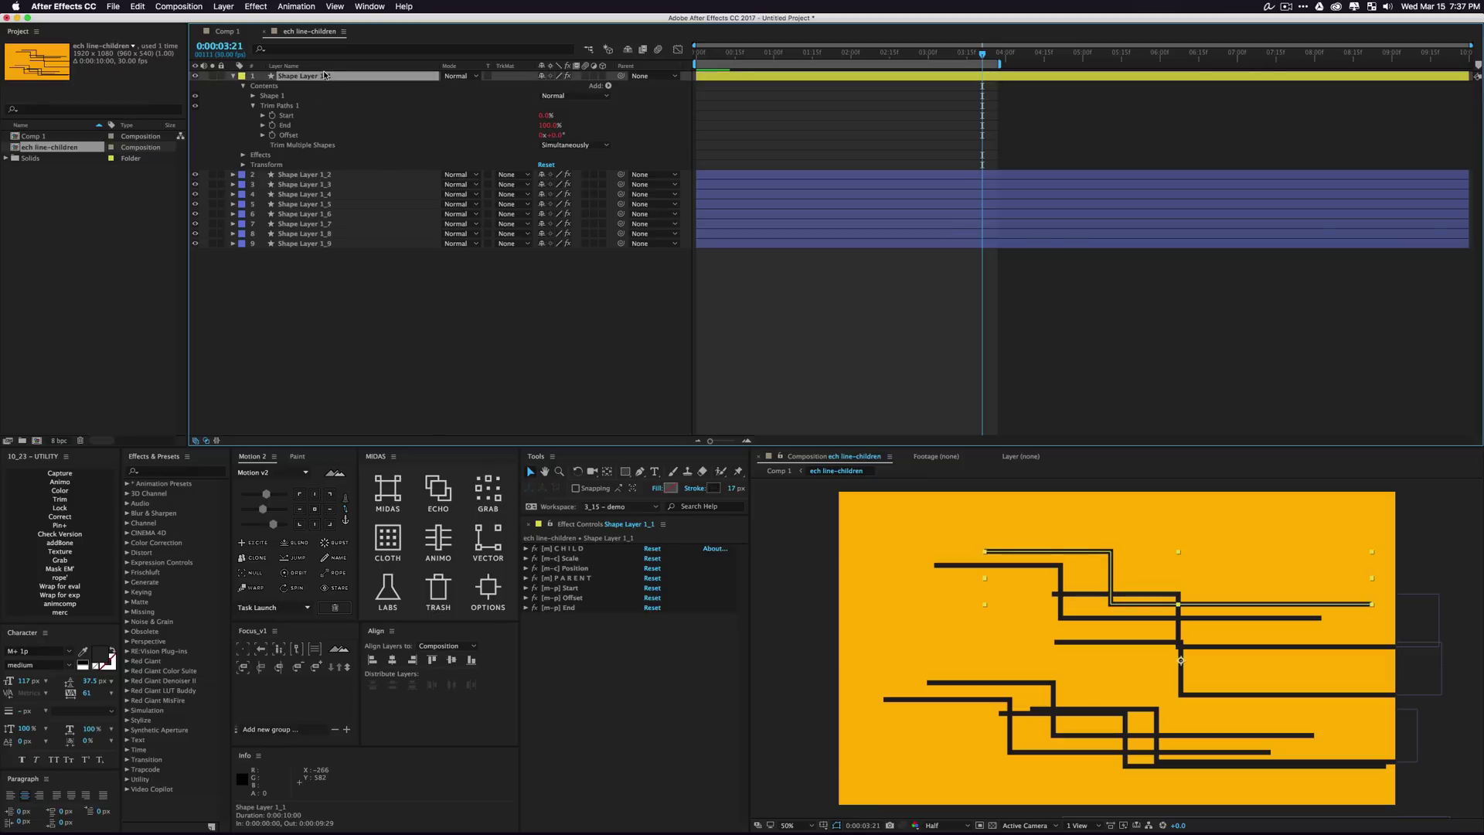
left_click(582, 646)
left_click(526, 597)
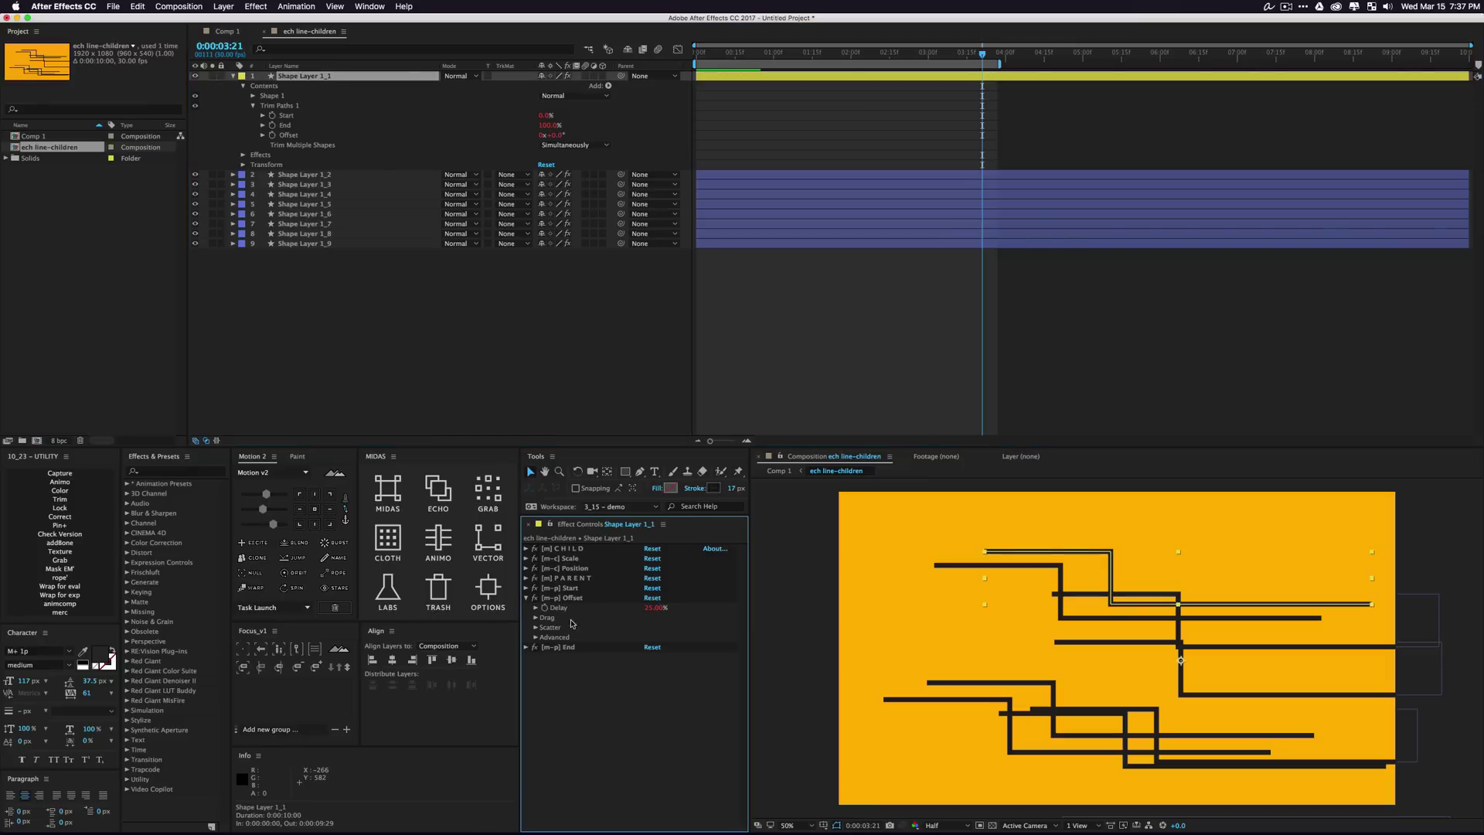
left_click(536, 627)
left_click(649, 657)
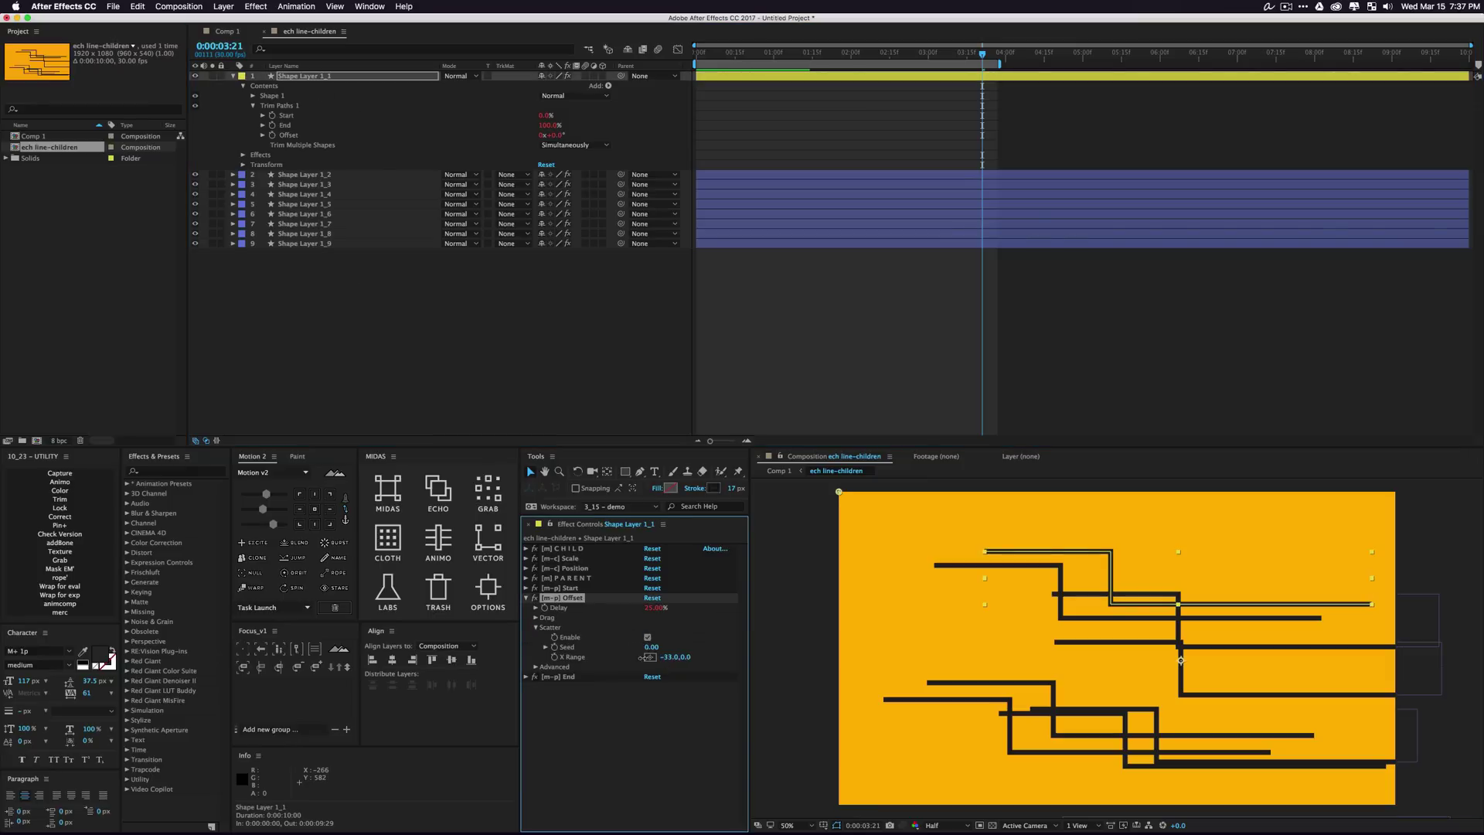
left_click_drag(686, 656, 695, 657)
Keyframe the trim Start, End and Offset properties, then move to 1:12
left_click_drag(272, 135, 272, 115)
left_click(272, 115)
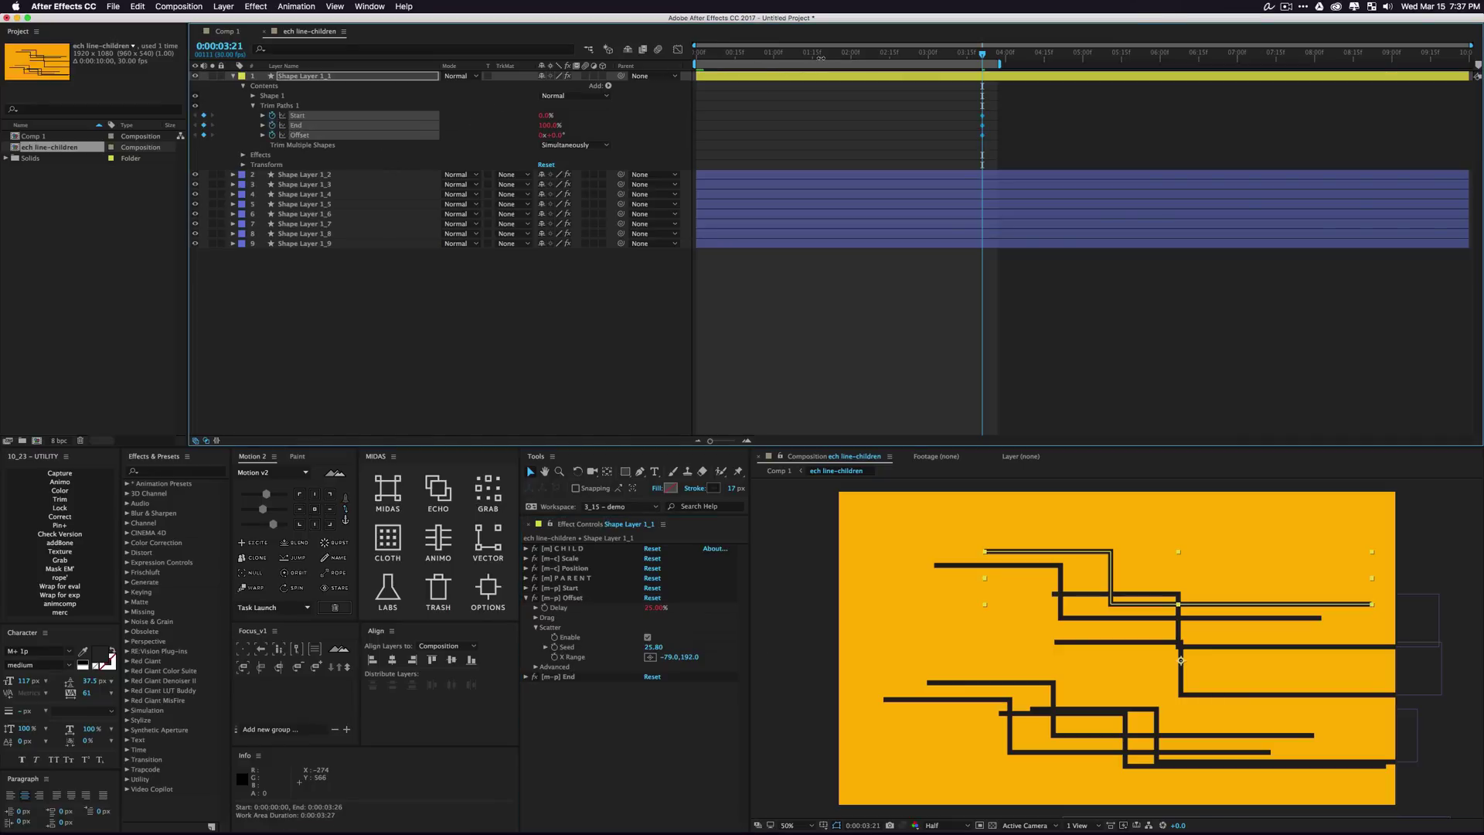
left_click(805, 56)
Set the trim End to 0% at 1:12 and preview the lines drawing on
left_click(499, 326)
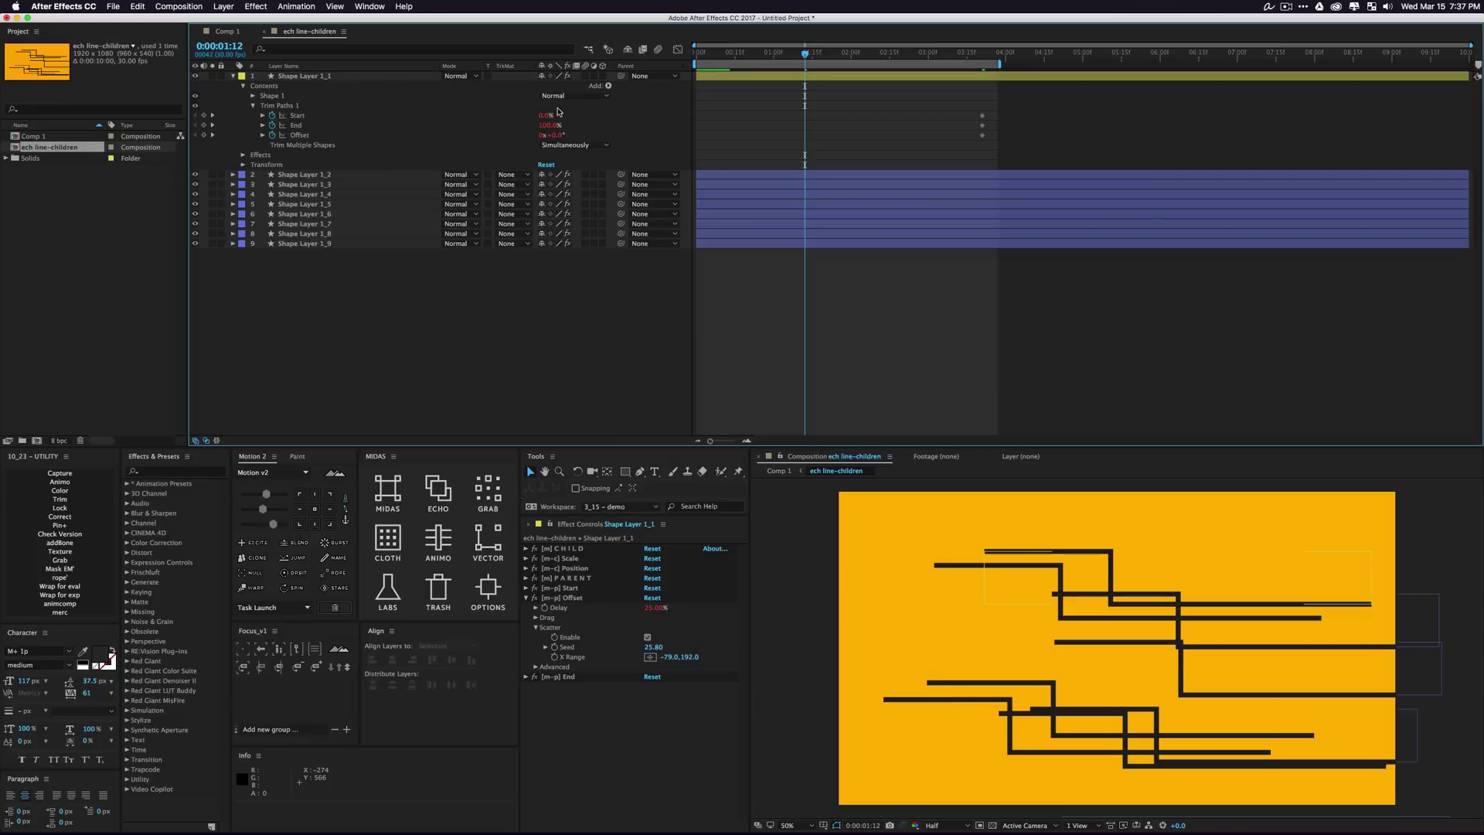
left_click(548, 124)
type("0")
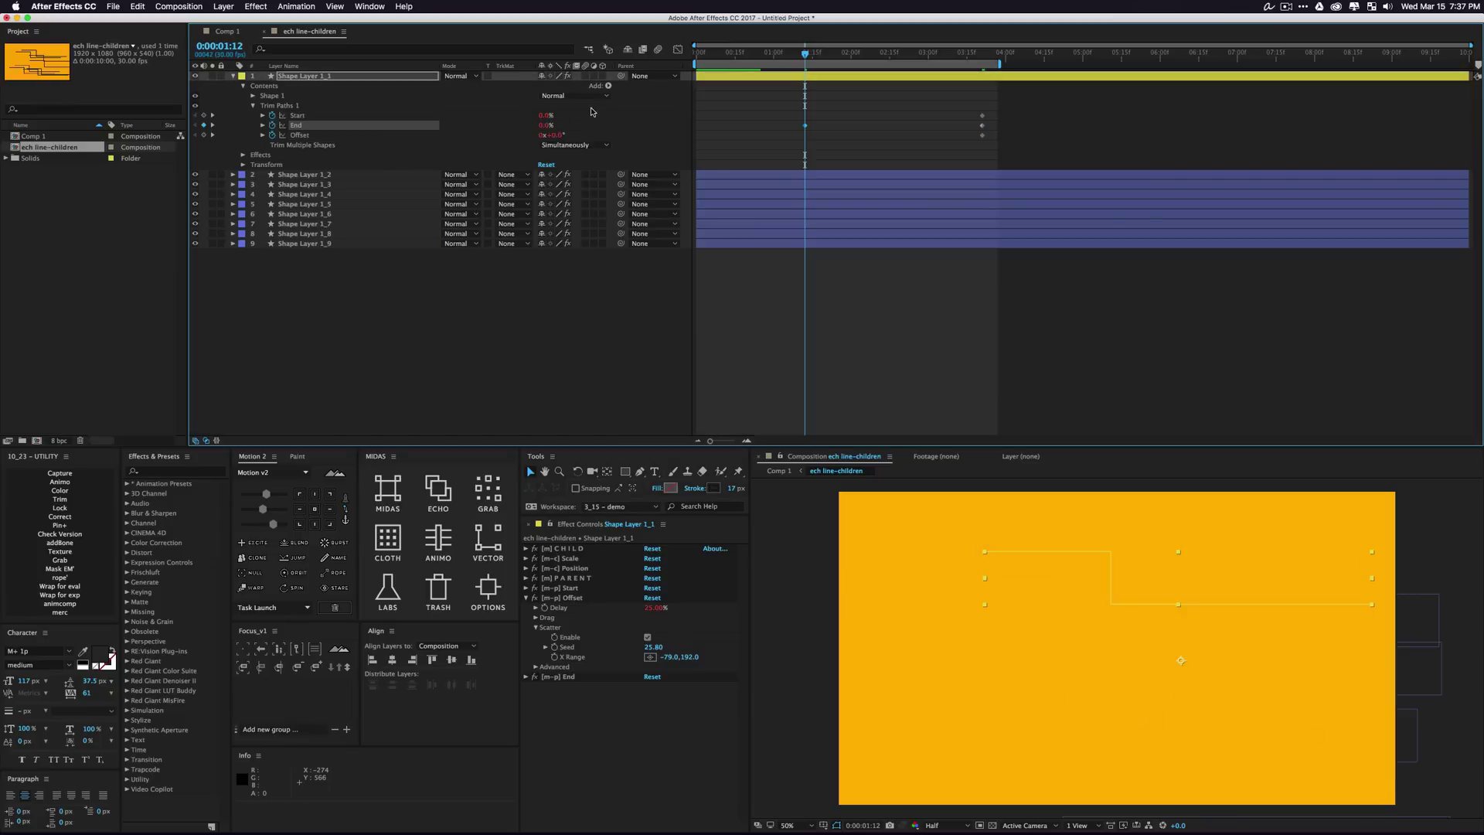
key("space")
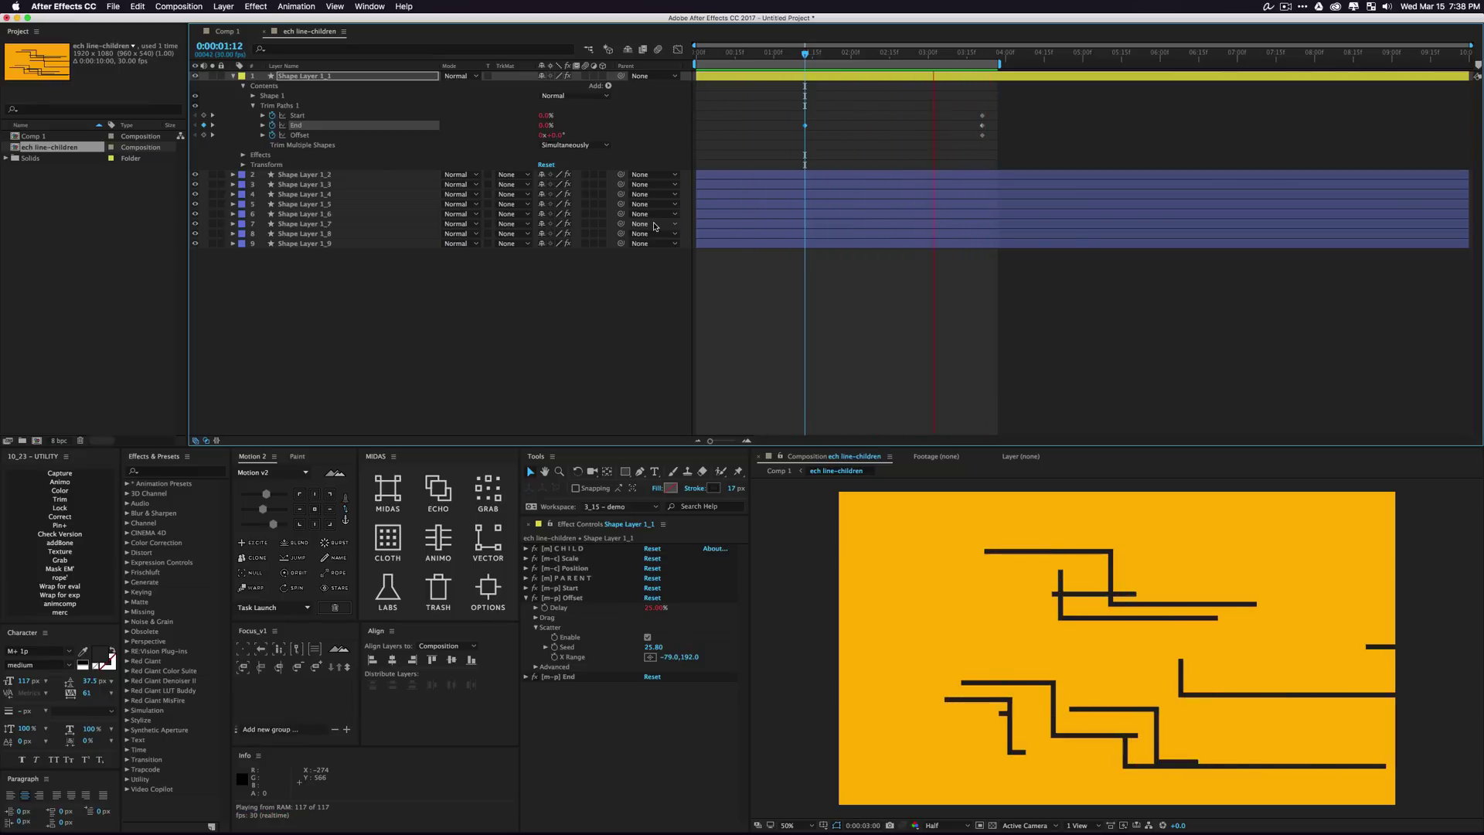
key("space")
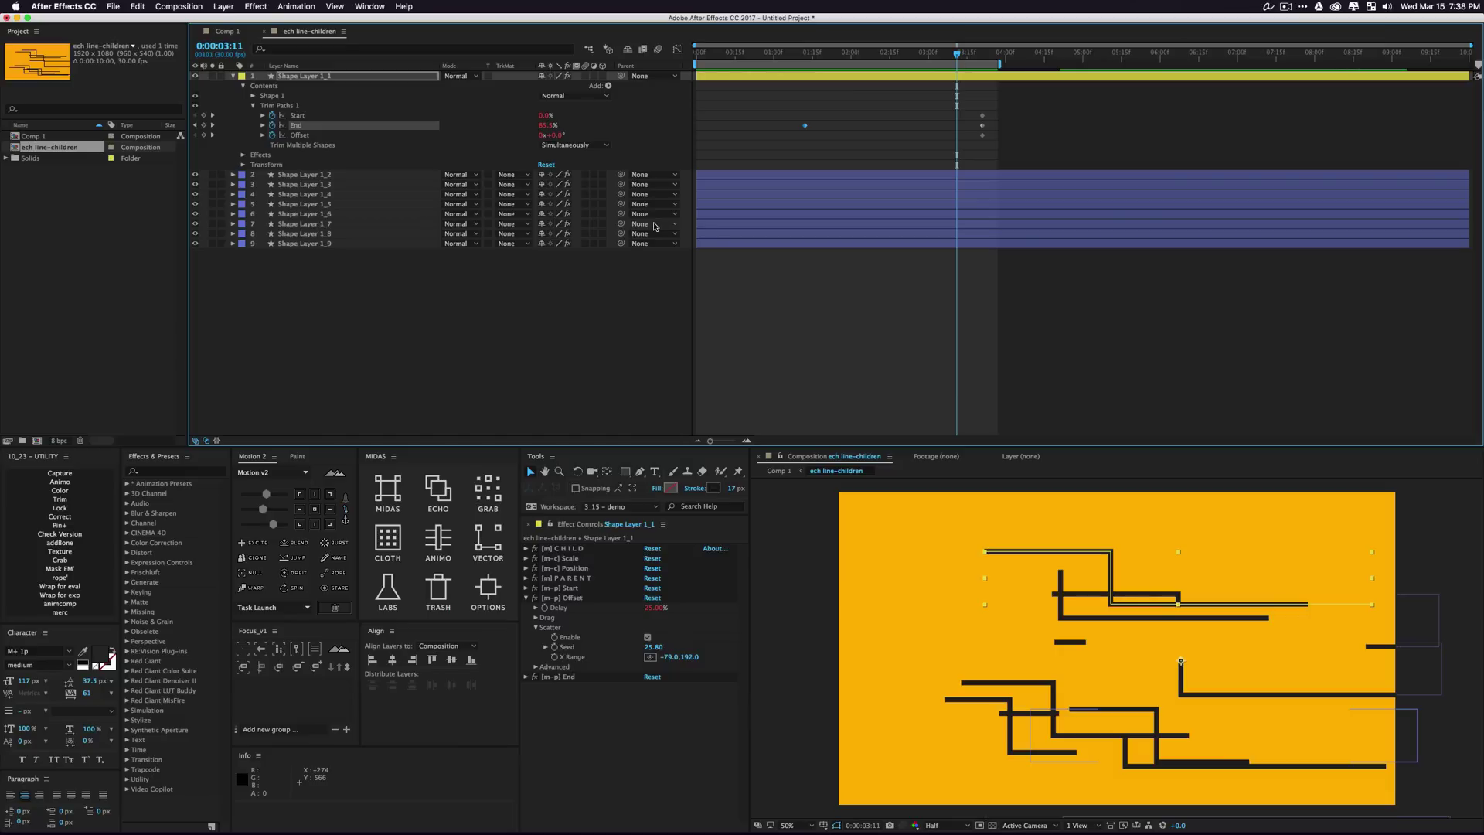
left_click(487, 599)
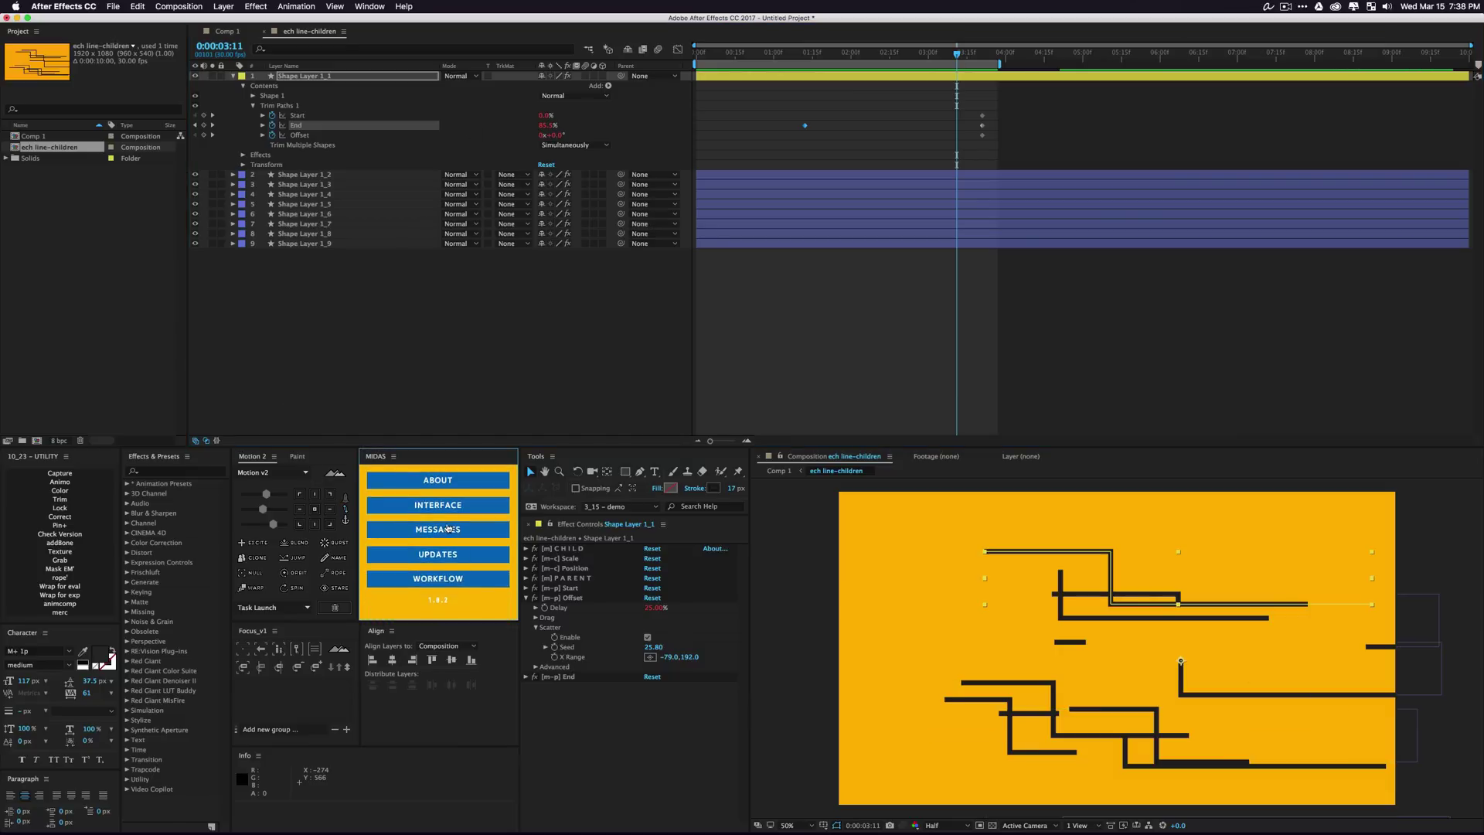
left_click(447, 529)
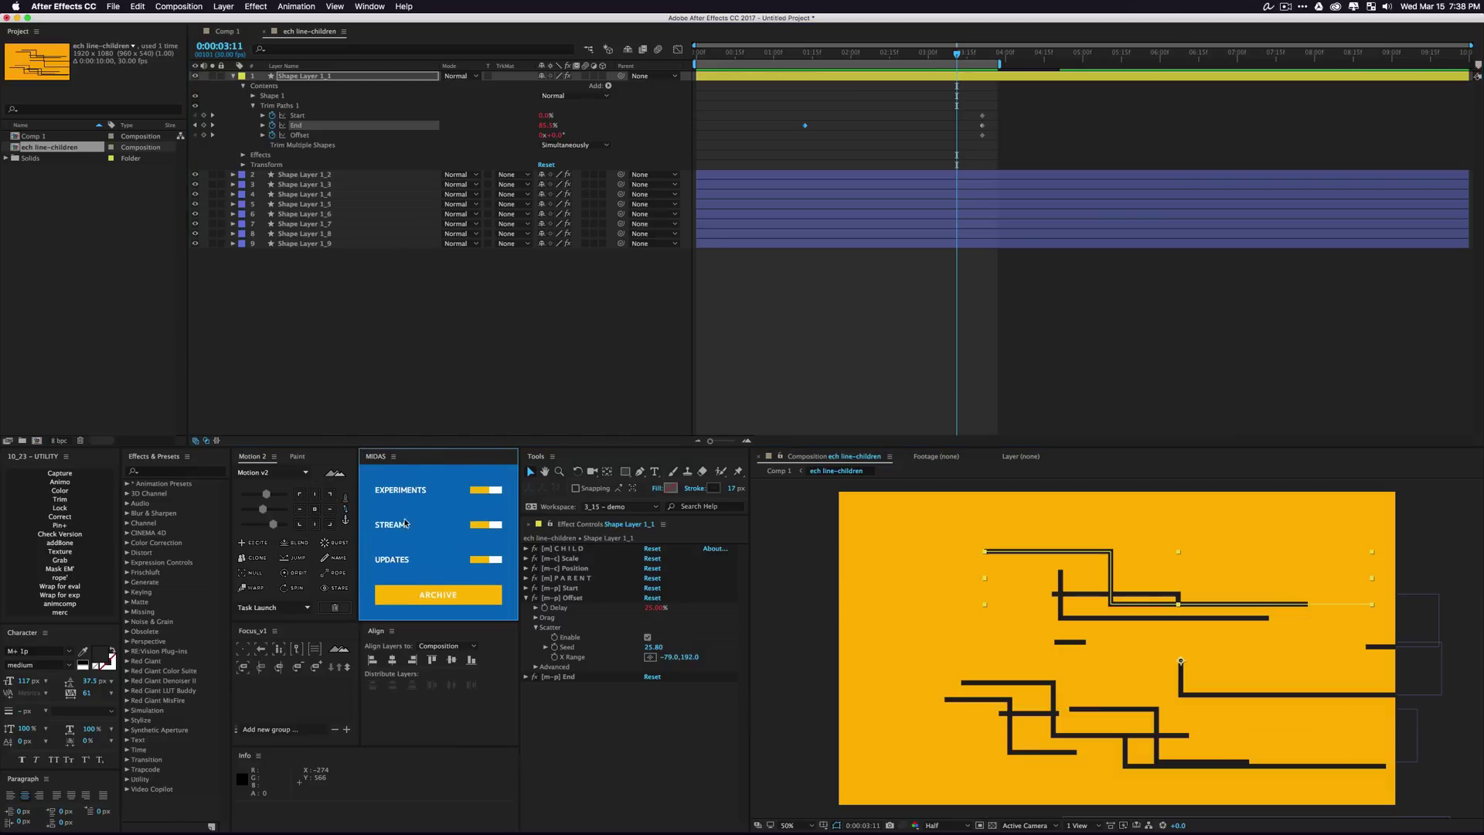
left_click(462, 518)
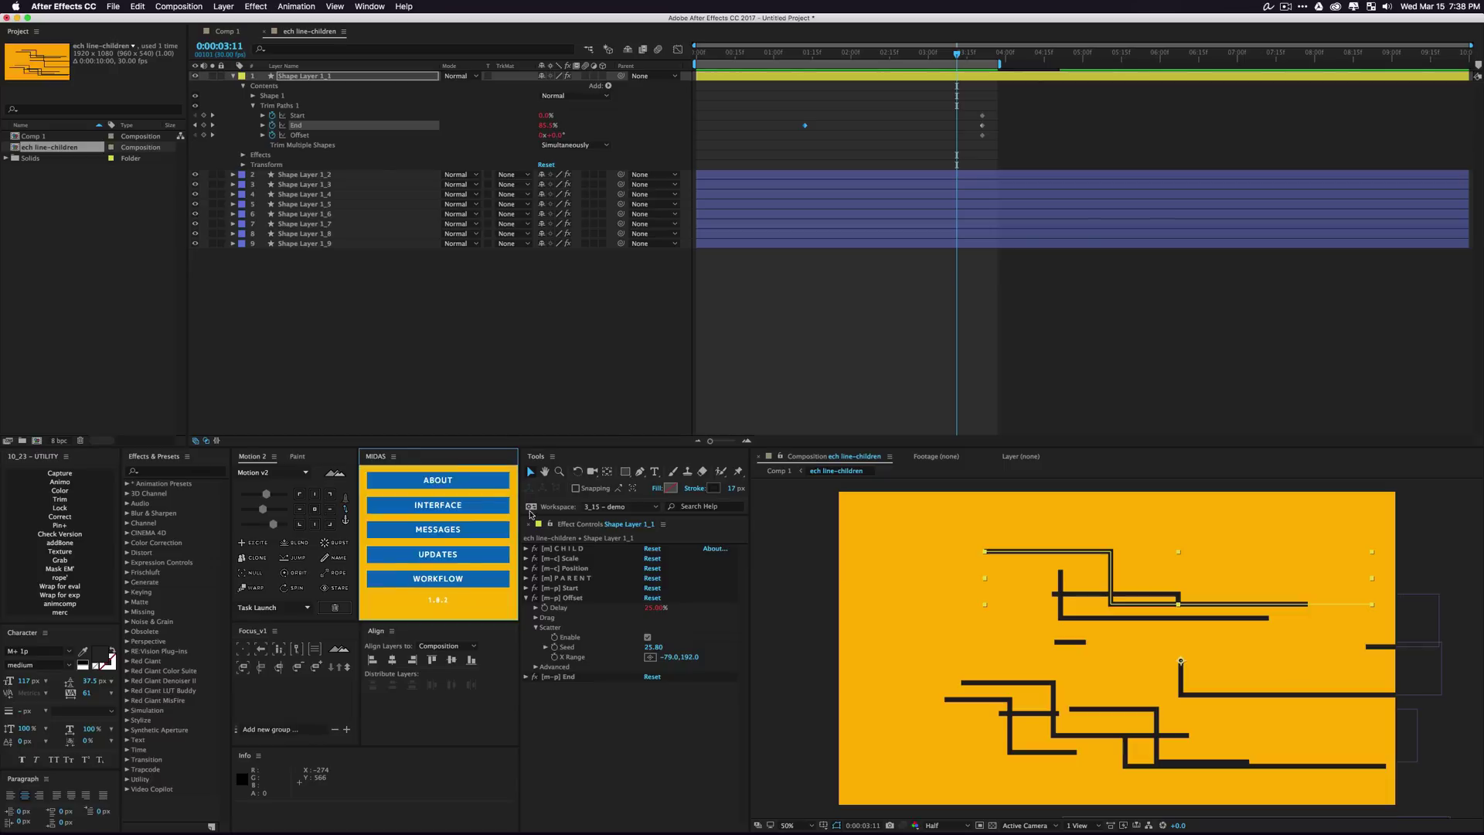
left_click(488, 588)
left_click(470, 528)
left_click(470, 588)
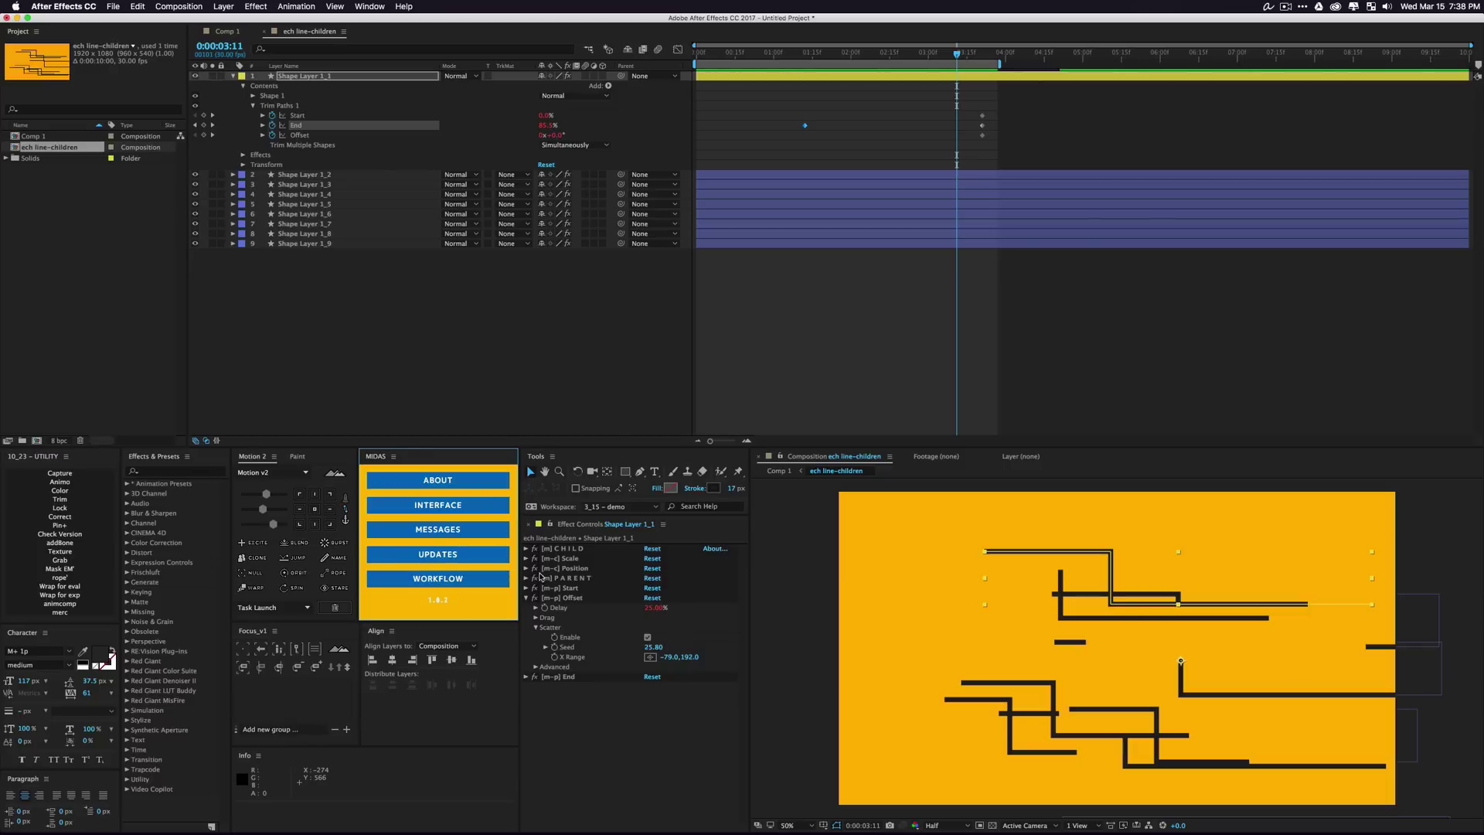